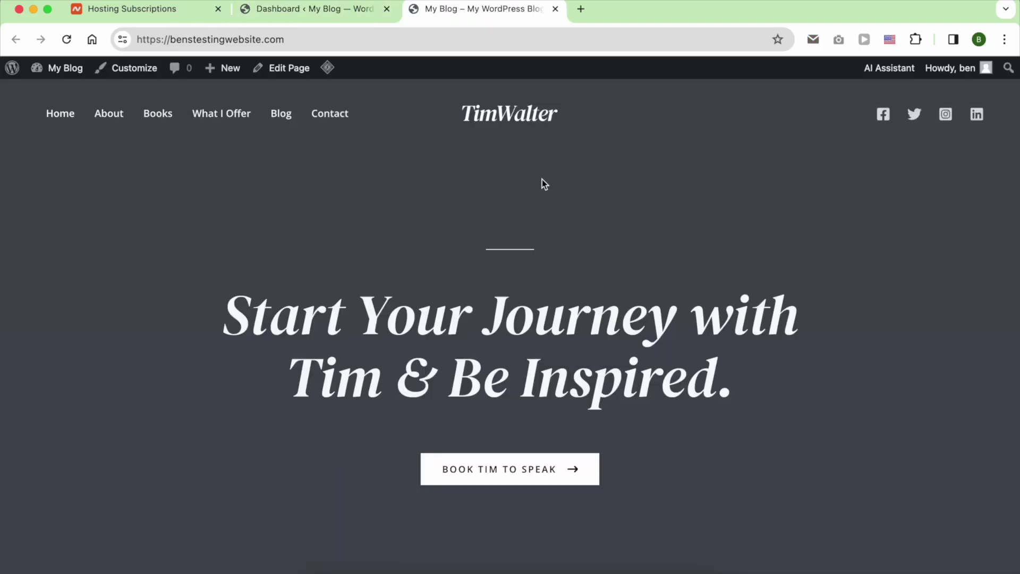
# Scroll through the WordPress demo site's homepage.
pyautogui.scroll(-10, 542, 181)
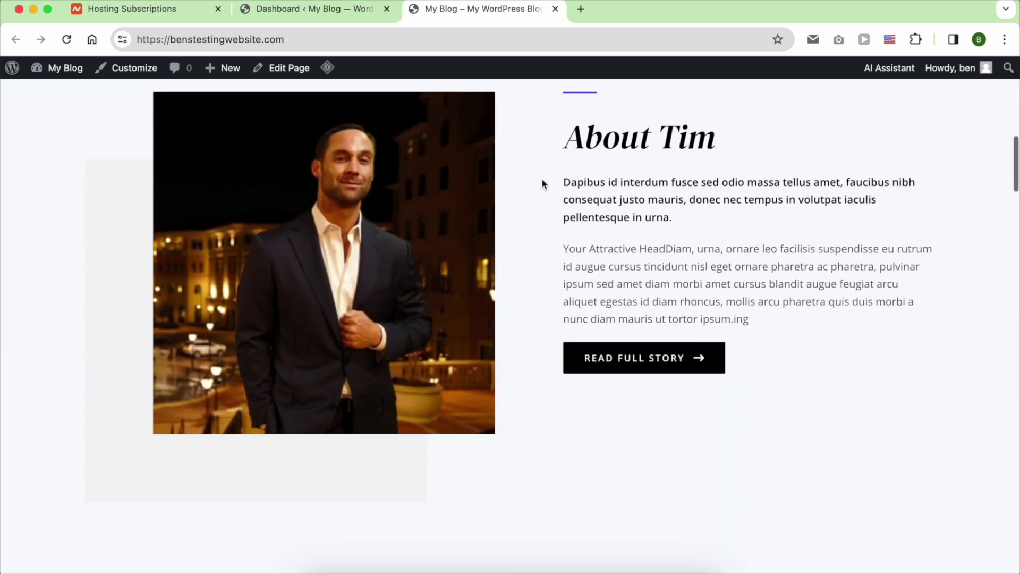
pyautogui.scroll(-15, 542, 181)
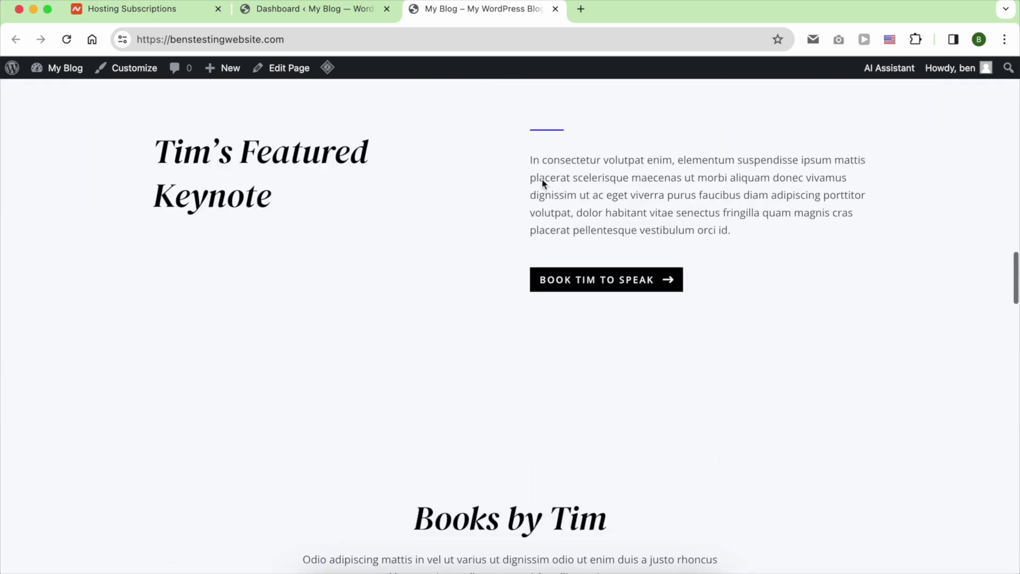
pyautogui.scroll(-20, 541, 181)
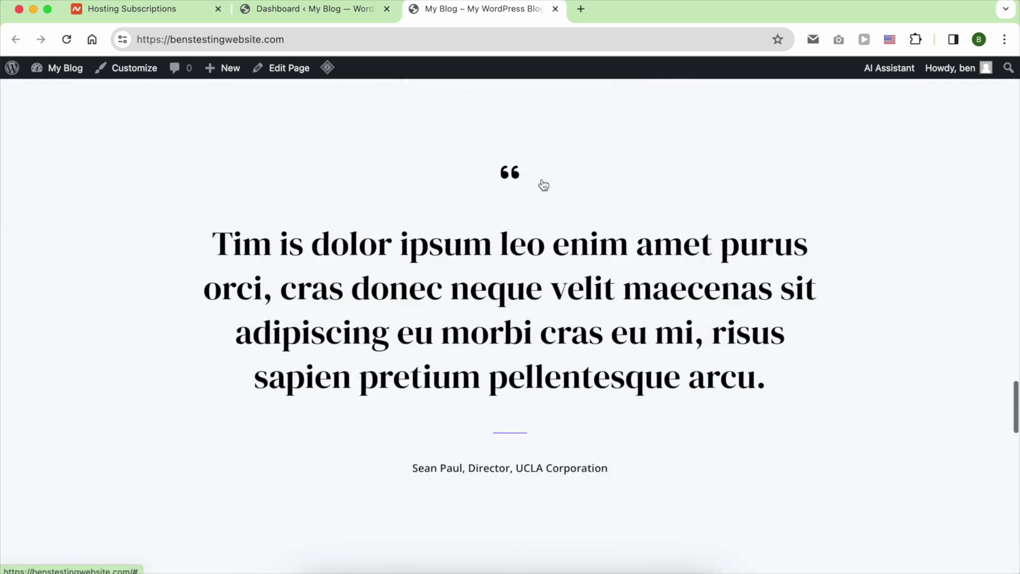
pyautogui.scroll(-20, 543, 184)
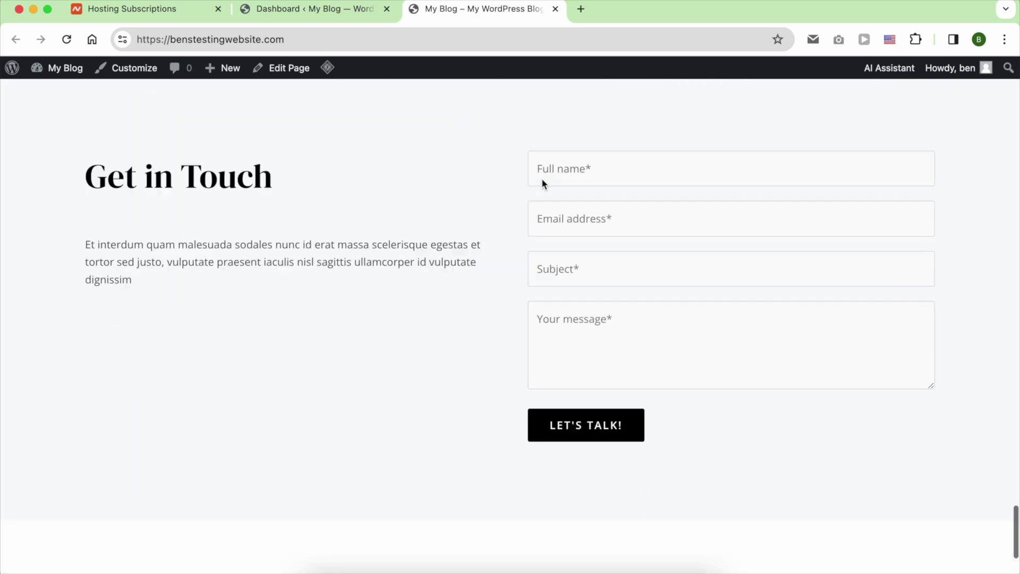
pyautogui.scroll(-5, 542, 180)
pyautogui.scroll(20, 534, 182)
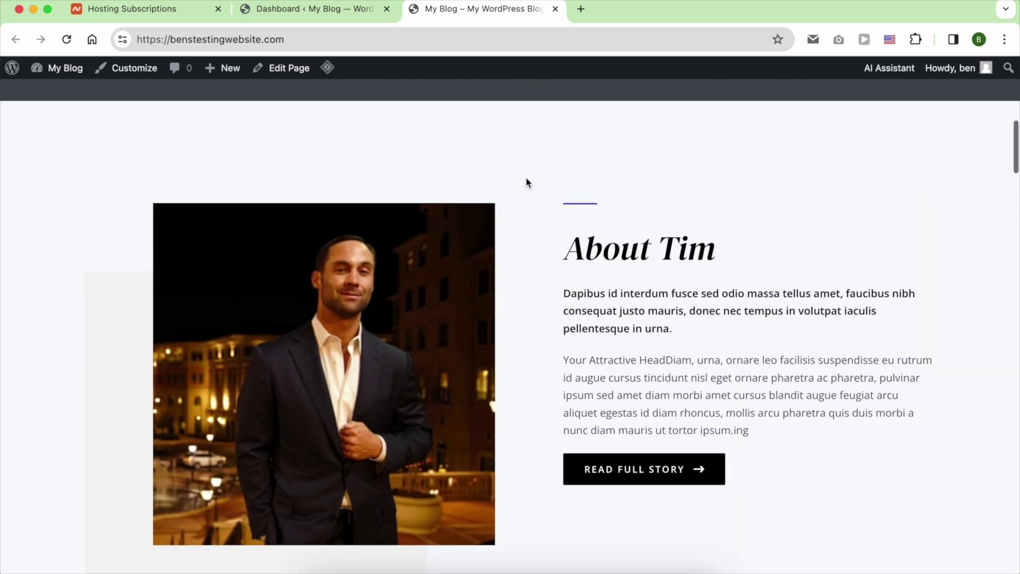
pyautogui.scroll(10, 526, 182)
# Browse the demo site's About page.
pyautogui.click(100, 123)
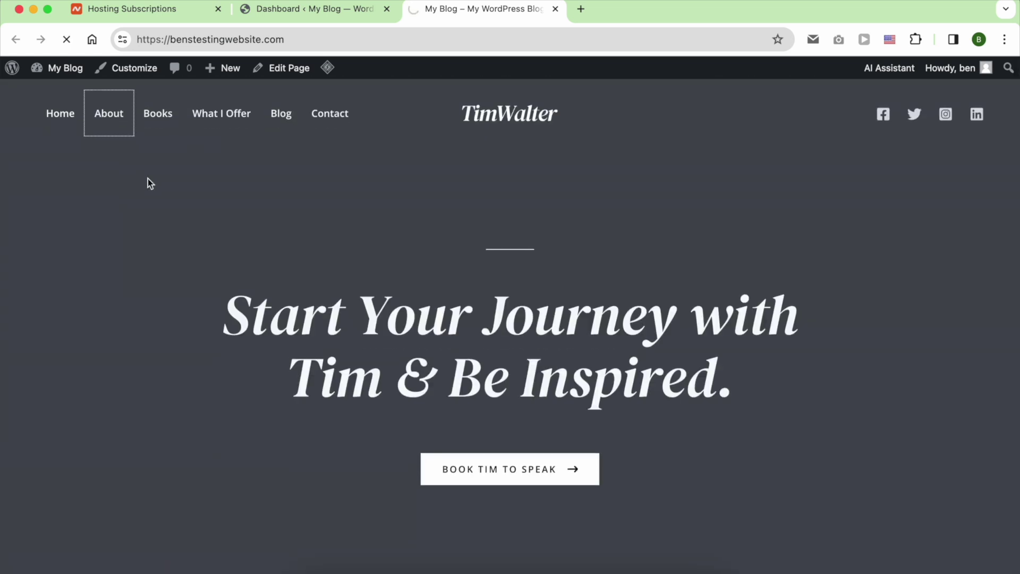
pyautogui.scroll(-5, 148, 179)
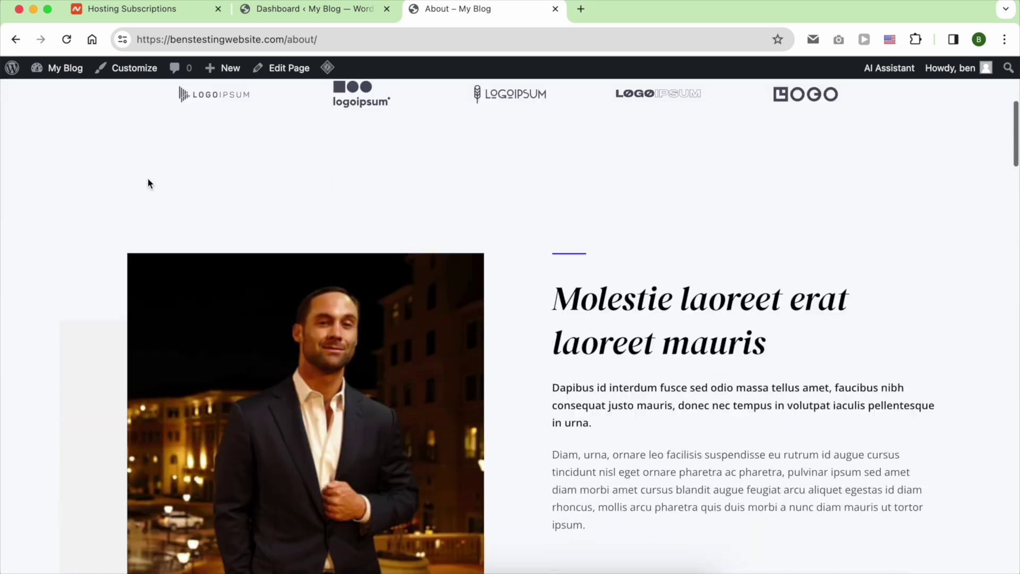
pyautogui.scroll(-20, 148, 184)
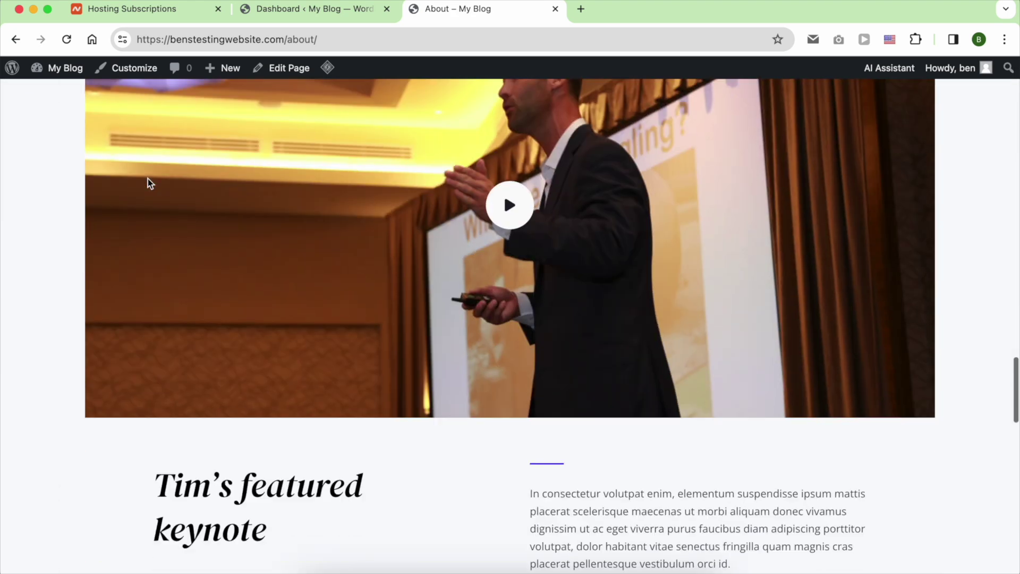
pyautogui.scroll(-15, 148, 179)
pyautogui.scroll(20, 148, 177)
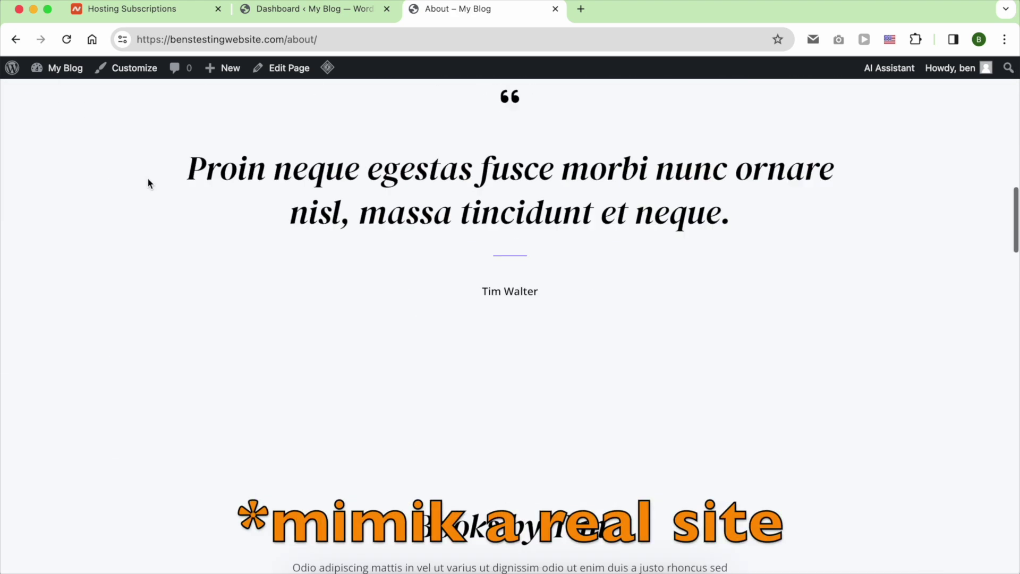
pyautogui.scroll(15, 148, 182)
# Browse the demo site's Books page.
pyautogui.click(148, 118)
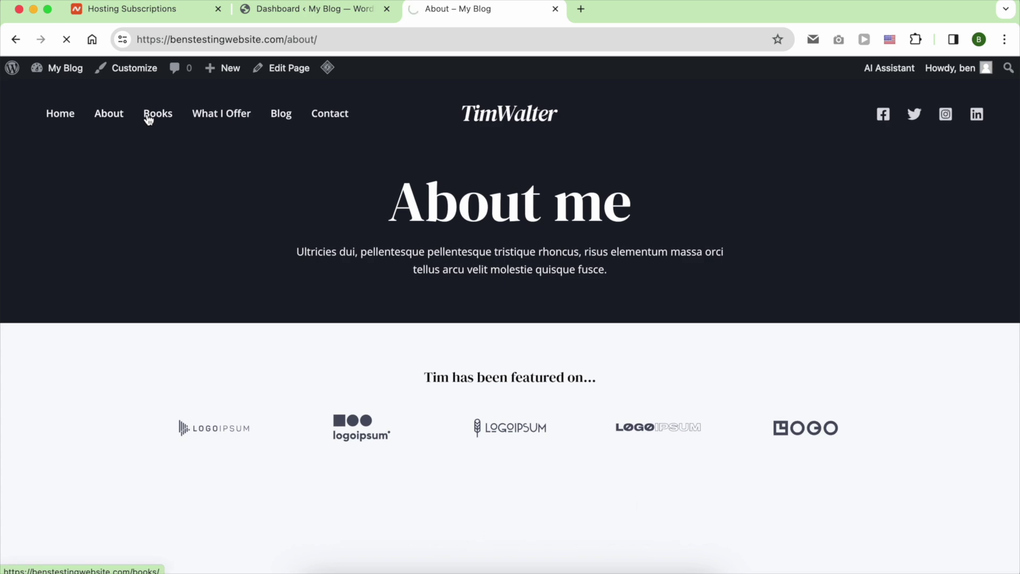
pyautogui.scroll(-15, 177, 174)
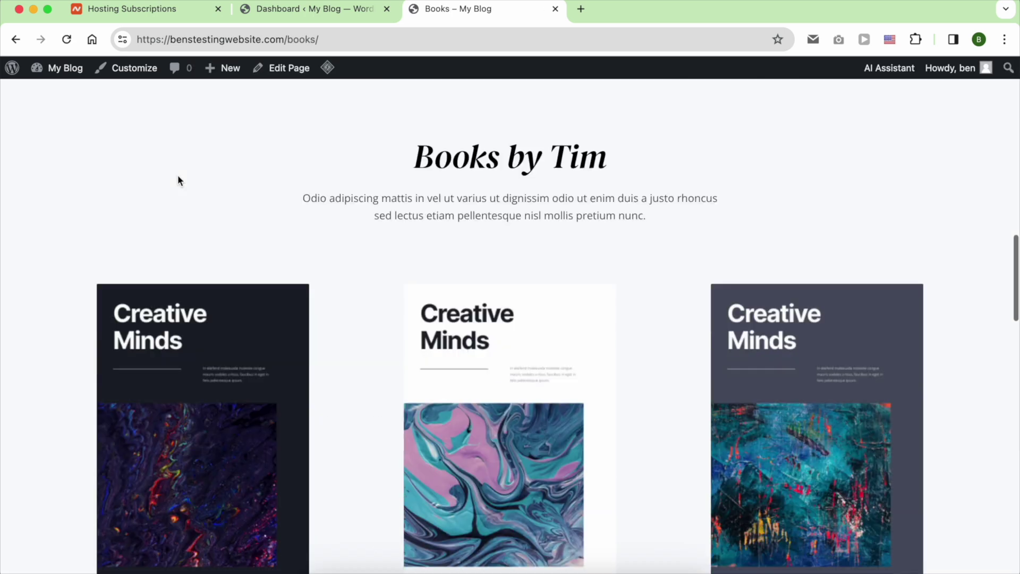
pyautogui.scroll(-10, 178, 175)
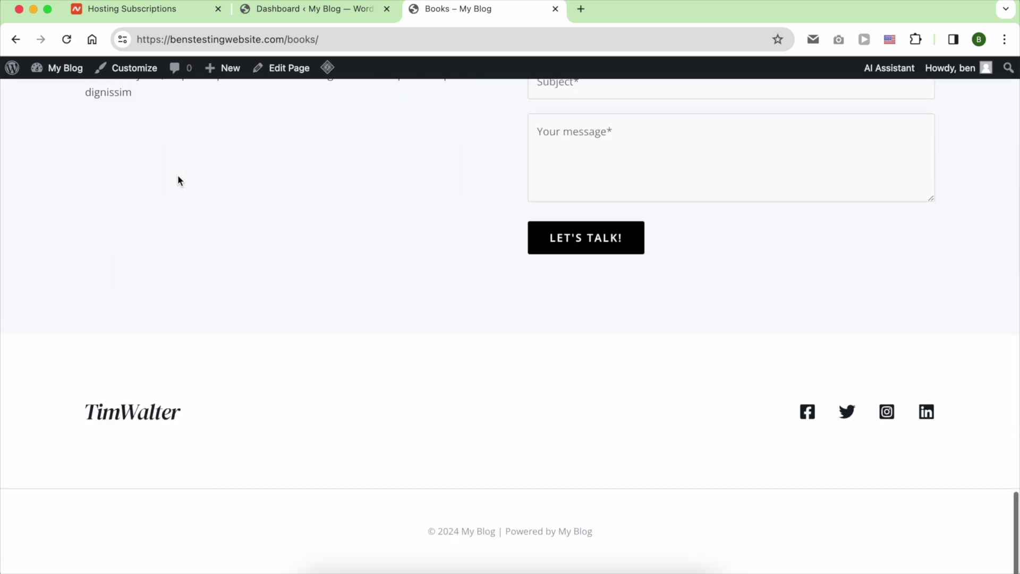
pyautogui.scroll(20, 177, 175)
# Browse the What I Offer page, then move on to the Blog page.
pyautogui.click(204, 123)
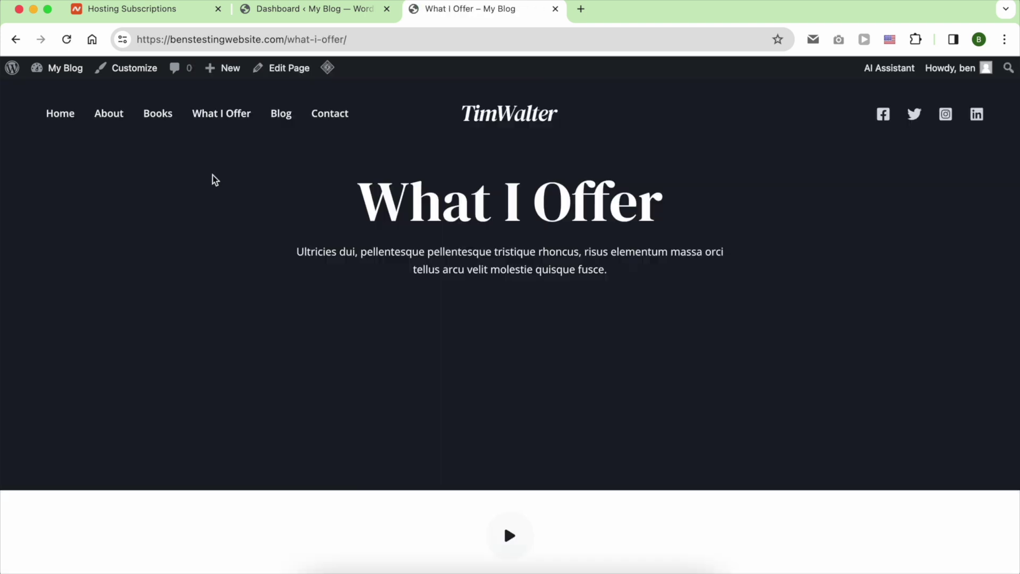
pyautogui.scroll(-10, 212, 175)
pyautogui.scroll(-20, 213, 175)
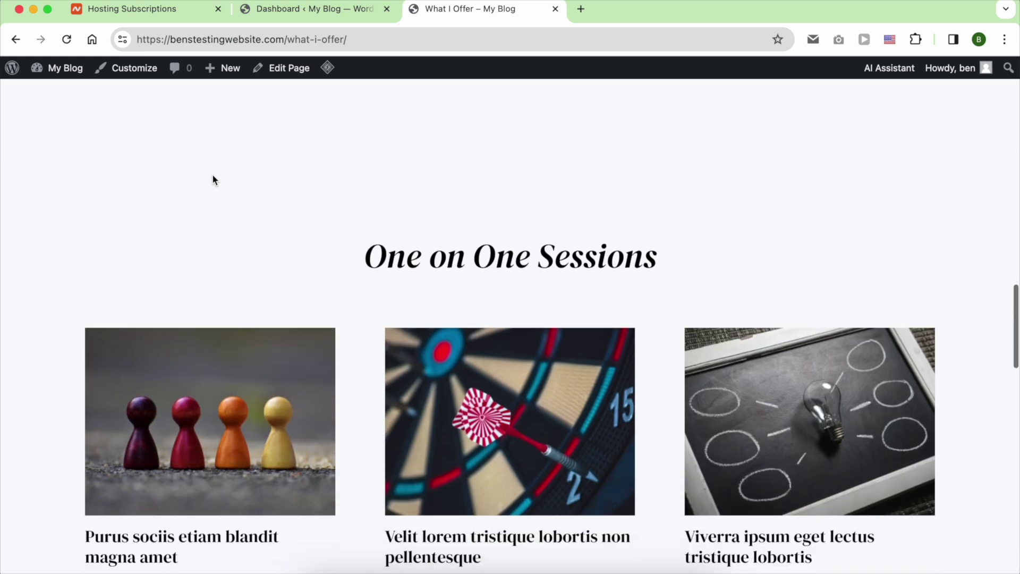
pyautogui.scroll(20, 212, 176)
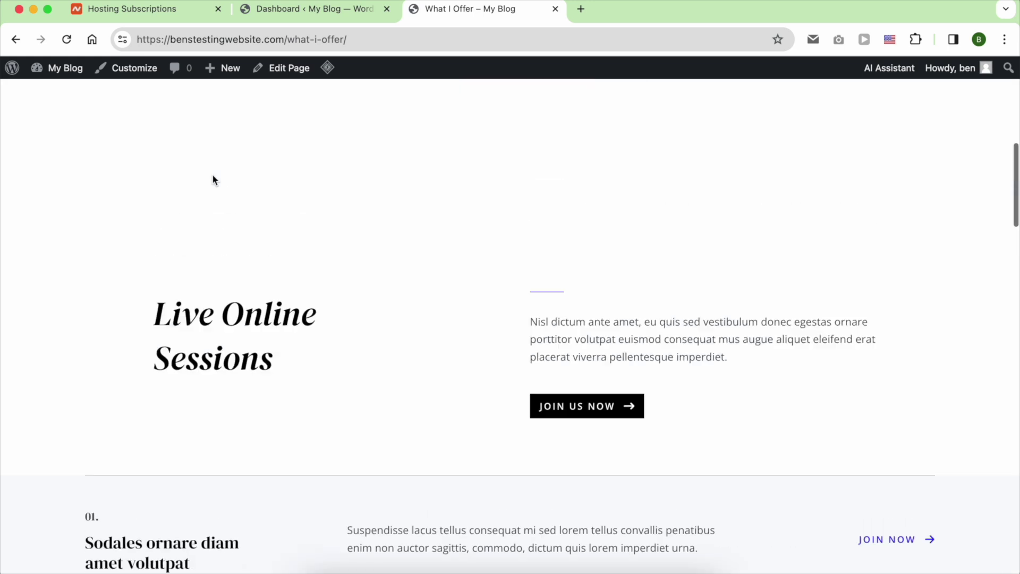
pyautogui.click(282, 114)
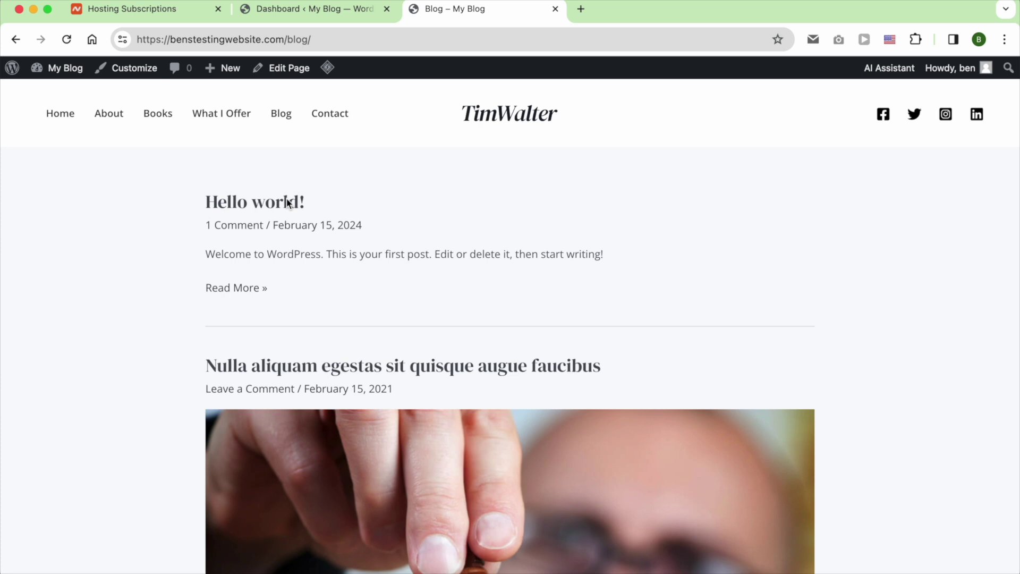
pyautogui.scroll(-15, 286, 202)
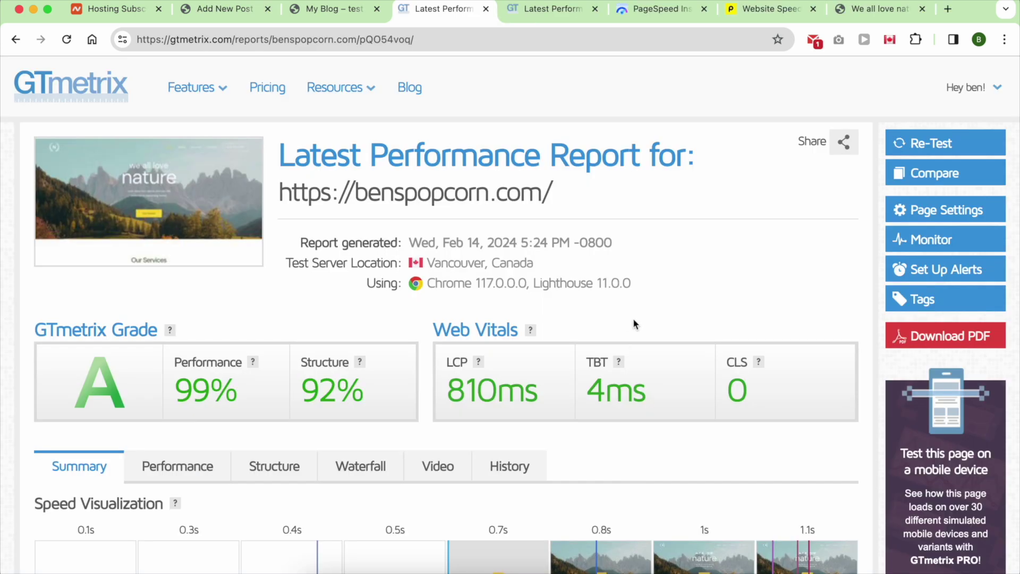
# Scroll through the benspopcorn.com GTmetrix report's grade and top issues.
pyautogui.scroll(-5, 634, 323)
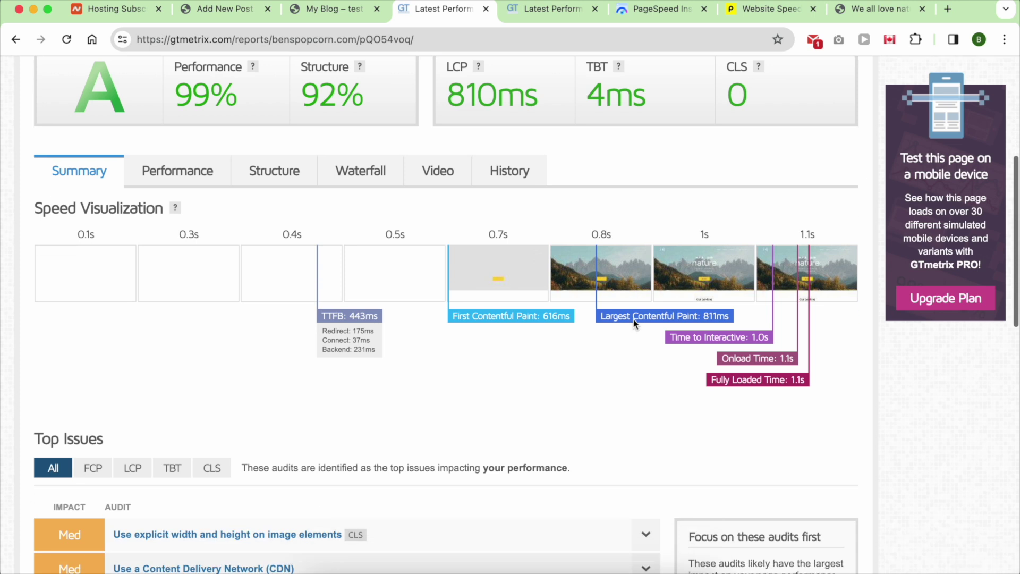
pyautogui.scroll(-7, 634, 322)
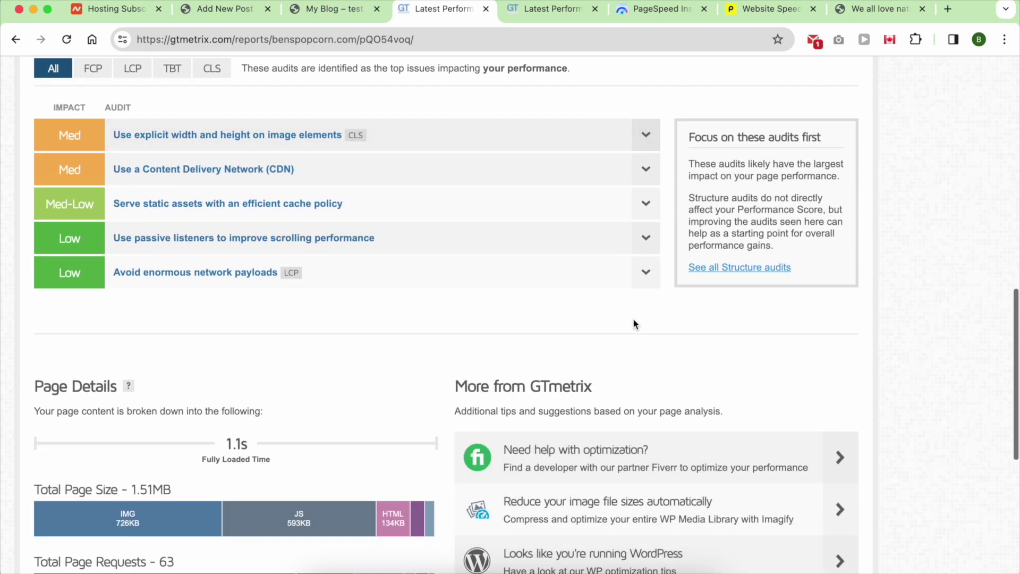
pyautogui.scroll(-4, 634, 322)
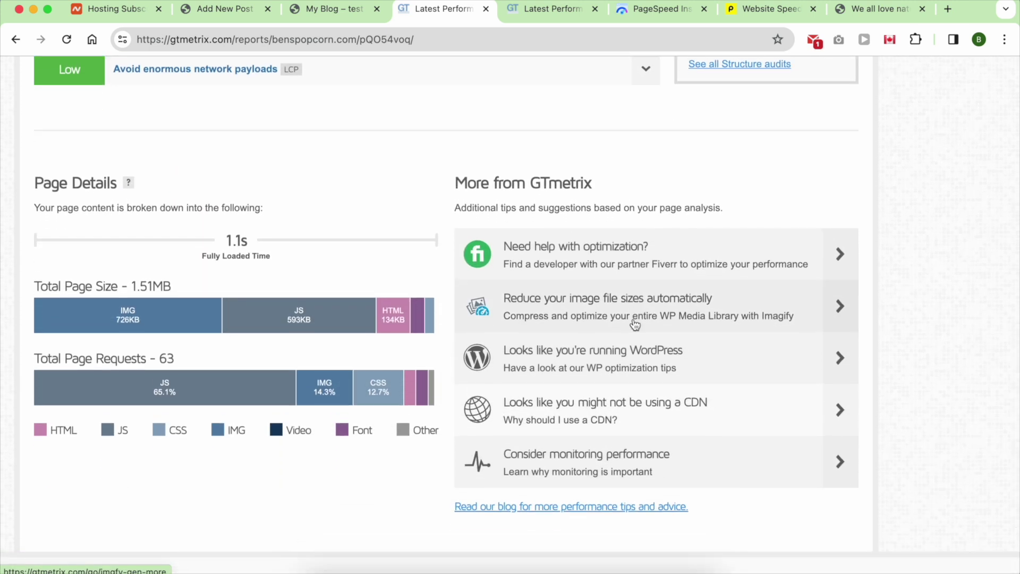
pyautogui.scroll(-3, 635, 324)
pyautogui.scroll(10, 634, 324)
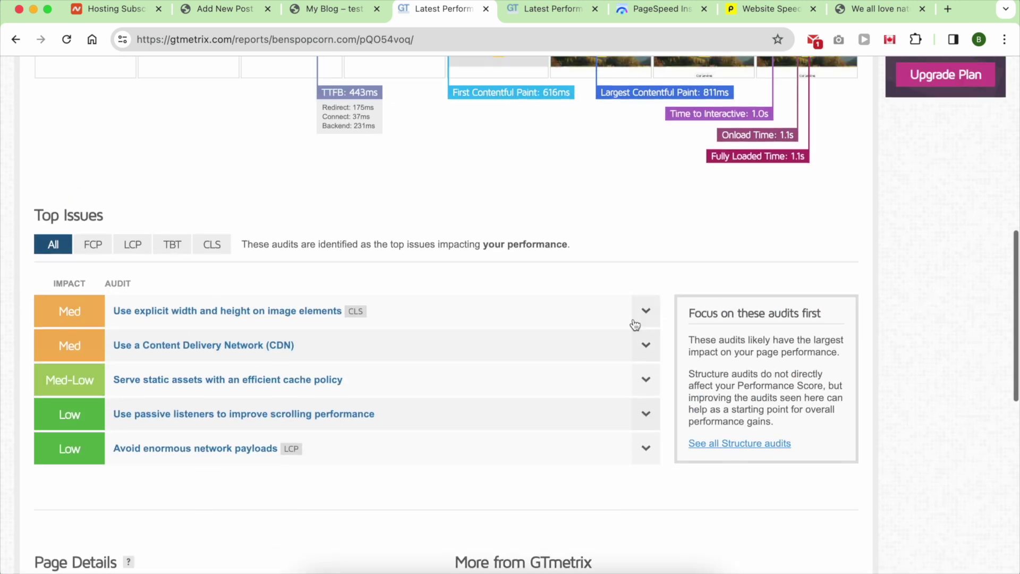
pyautogui.scroll(7, 634, 323)
# Check the Performance metrics, then the Structure audits and the Waterfall chart.
pyautogui.click(198, 329)
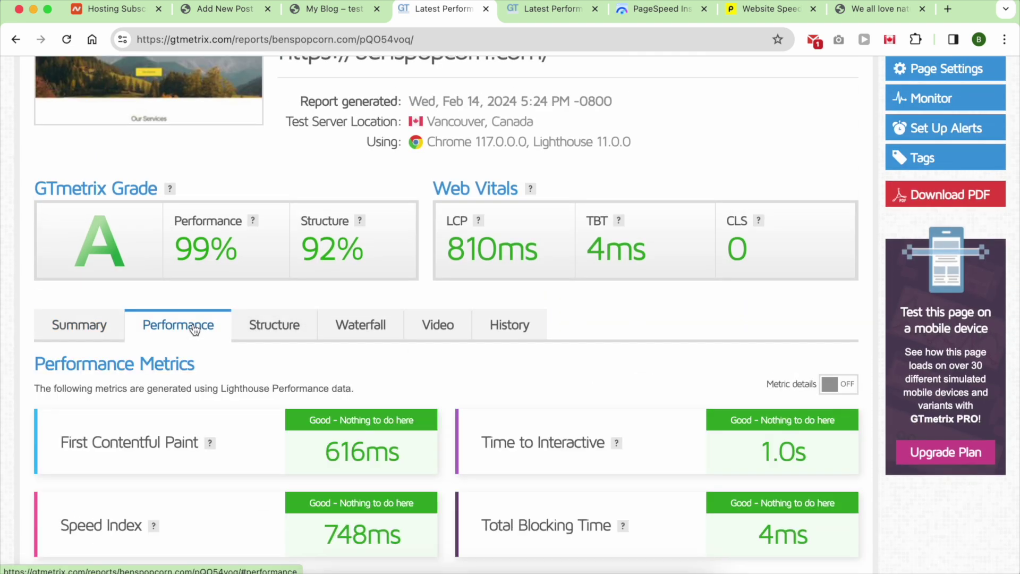
pyautogui.scroll(-5, 194, 327)
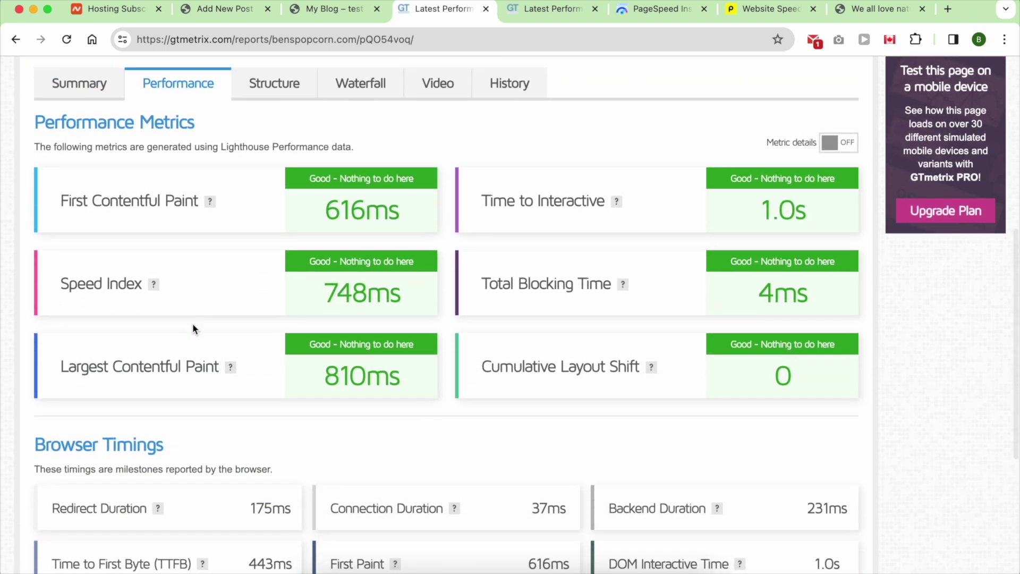
pyautogui.scroll(-4, 193, 205)
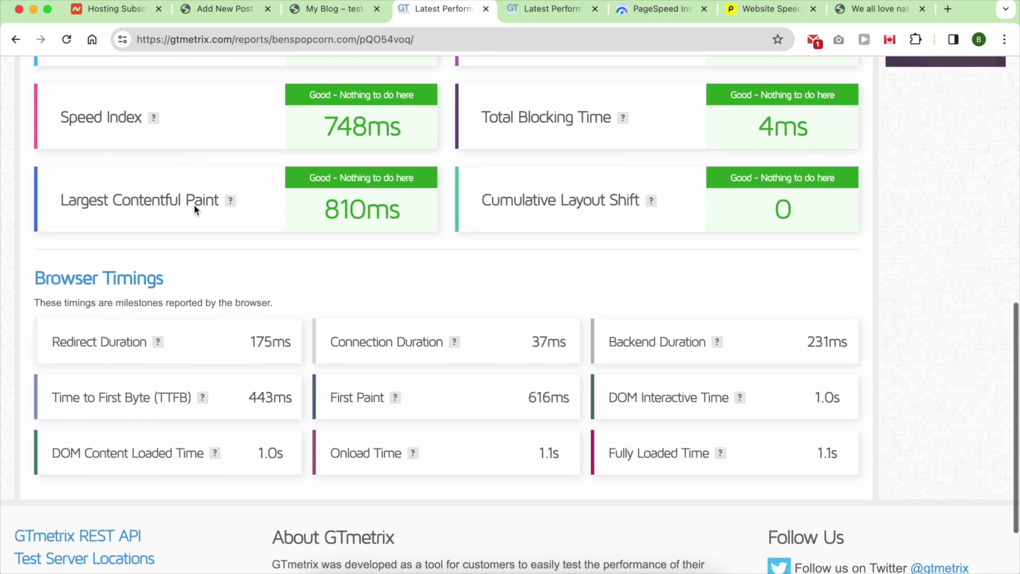
pyautogui.scroll(6, 195, 208)
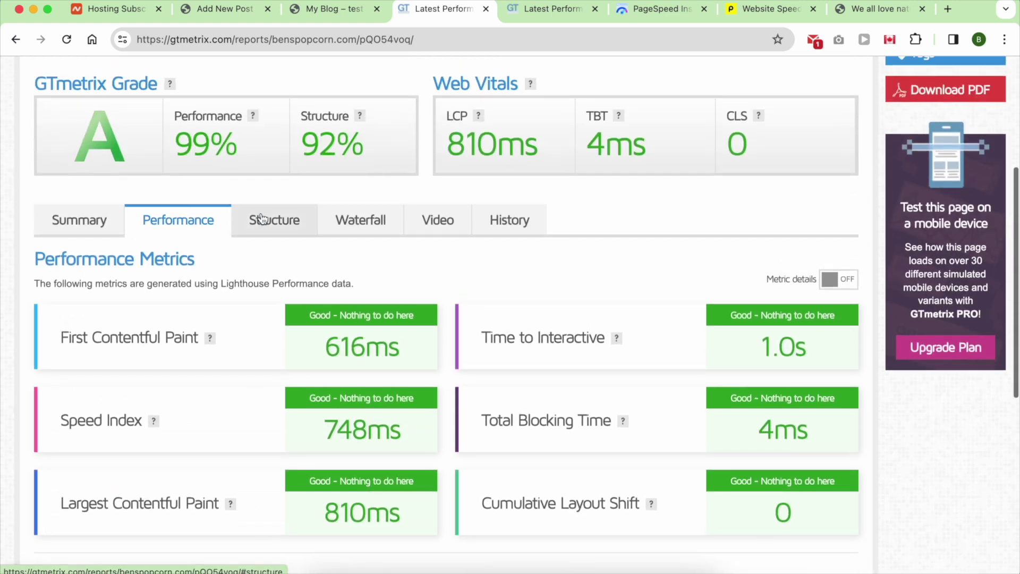
pyautogui.click(262, 218)
pyautogui.click(347, 223)
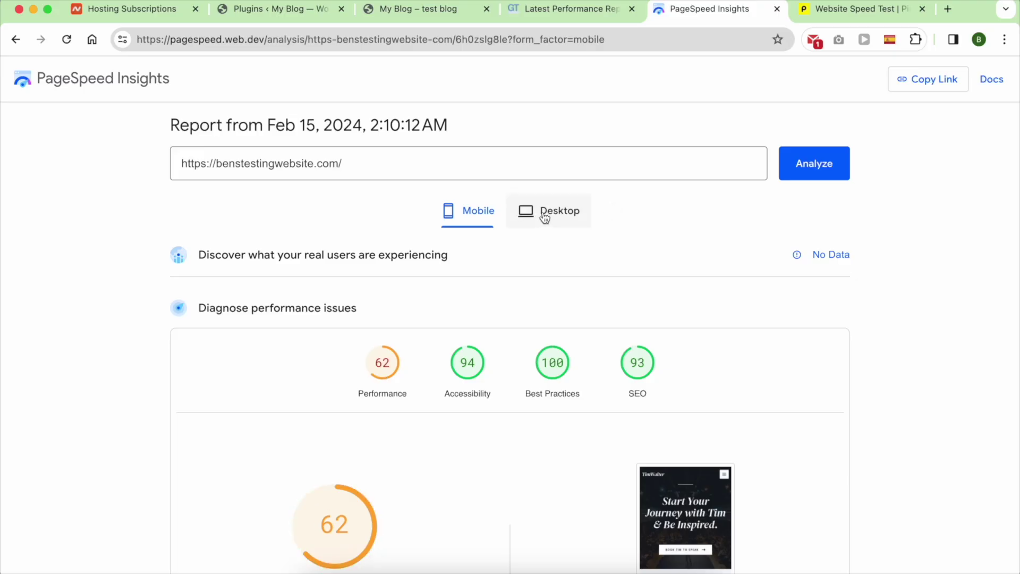
# Show desktop PageSpeed scores (Performance 73), then review Pingdom's grade 76 and 2.69 s load.
pyautogui.click(544, 218)
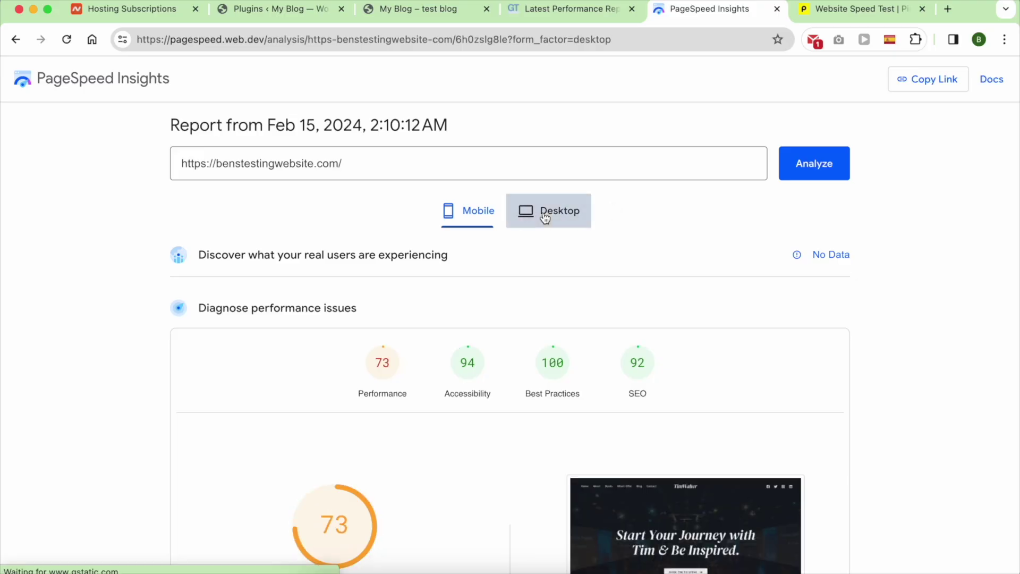
pyautogui.click(807, 9)
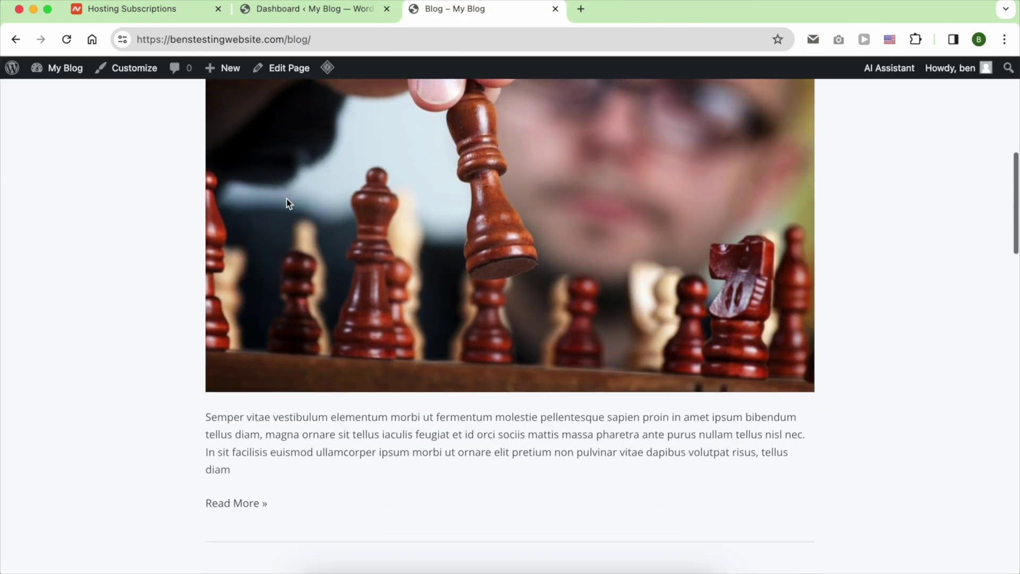
pyautogui.scroll(-10, 285, 198)
pyautogui.scroll(-6, 285, 199)
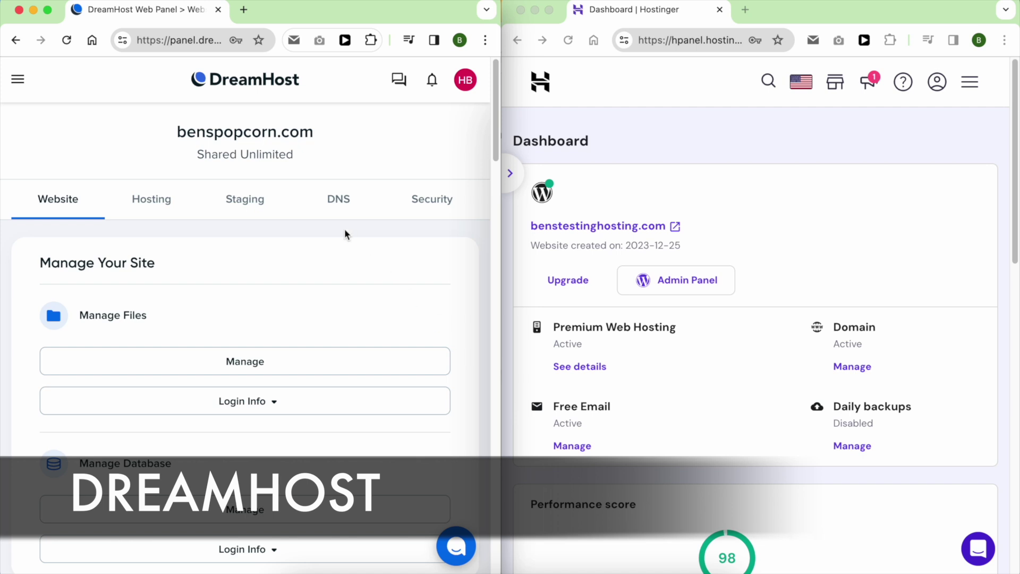
# Open the DreamHost and Hostinger test sites in new tabs and scroll their homepages.
pyautogui.click(726, 250)
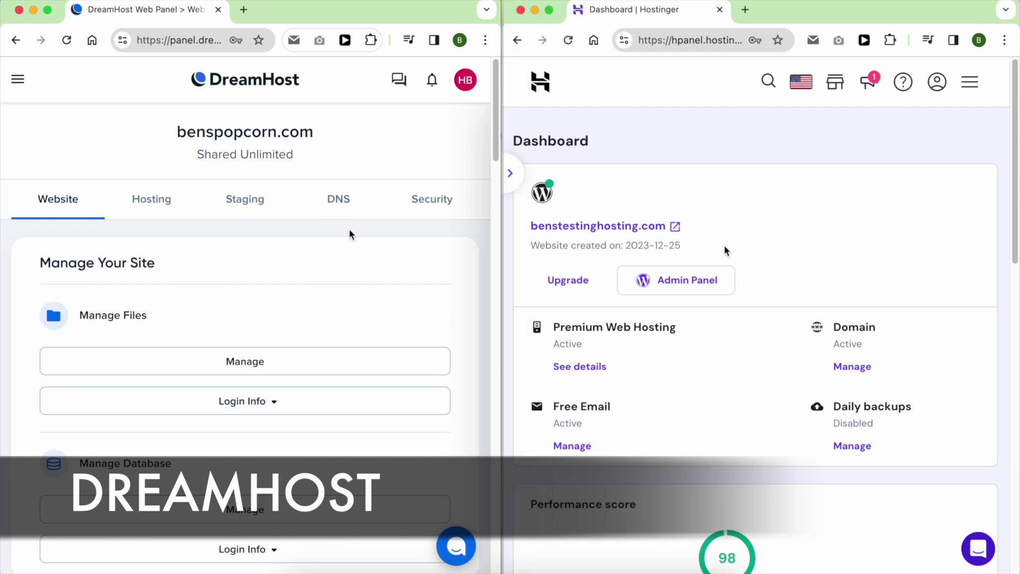
pyautogui.click(304, 136)
pyautogui.click(655, 227)
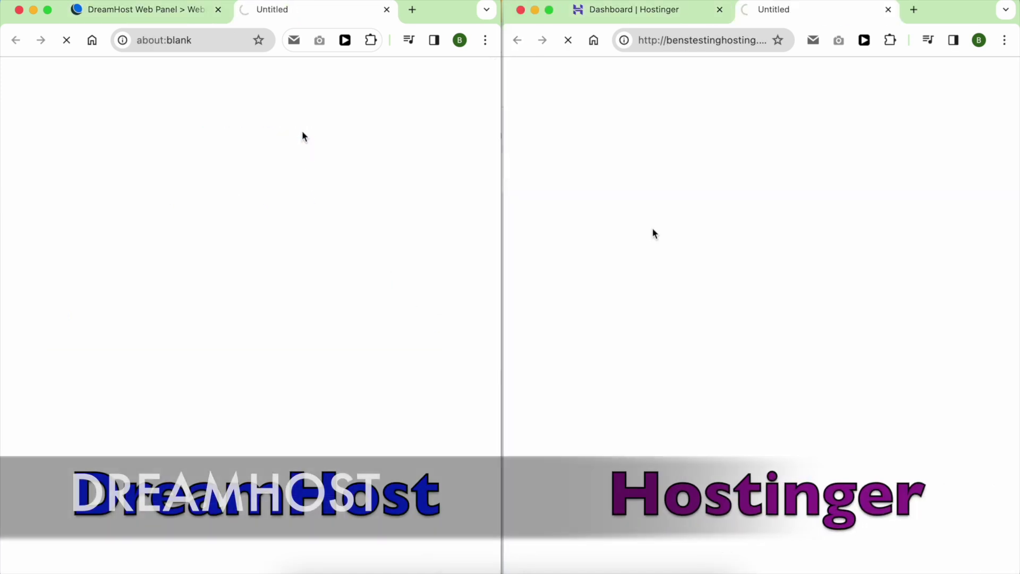
pyautogui.scroll(-15, 655, 228)
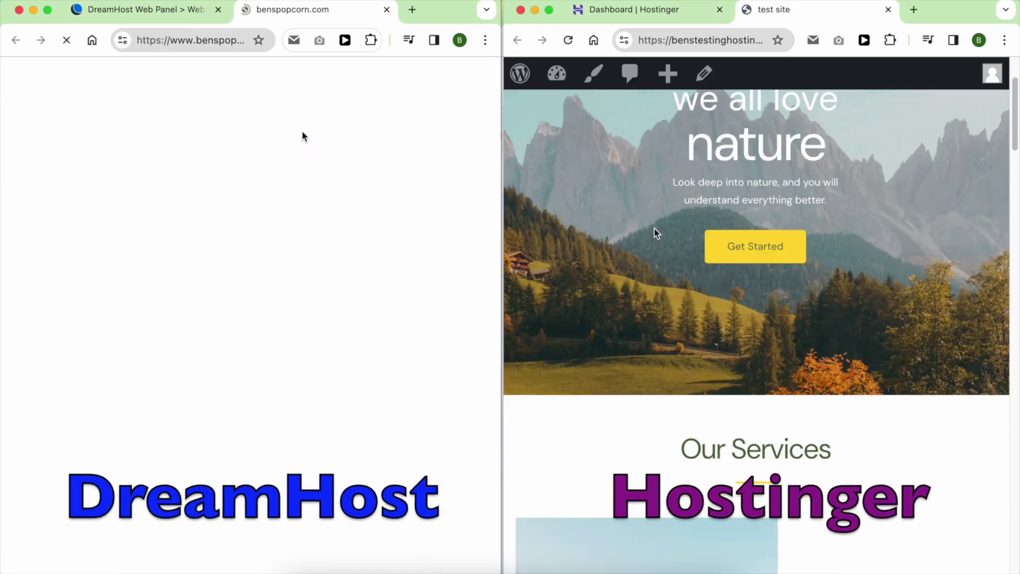
pyautogui.scroll(-6, 348, 207)
pyautogui.scroll(-20, 349, 207)
pyautogui.scroll(-20, 654, 232)
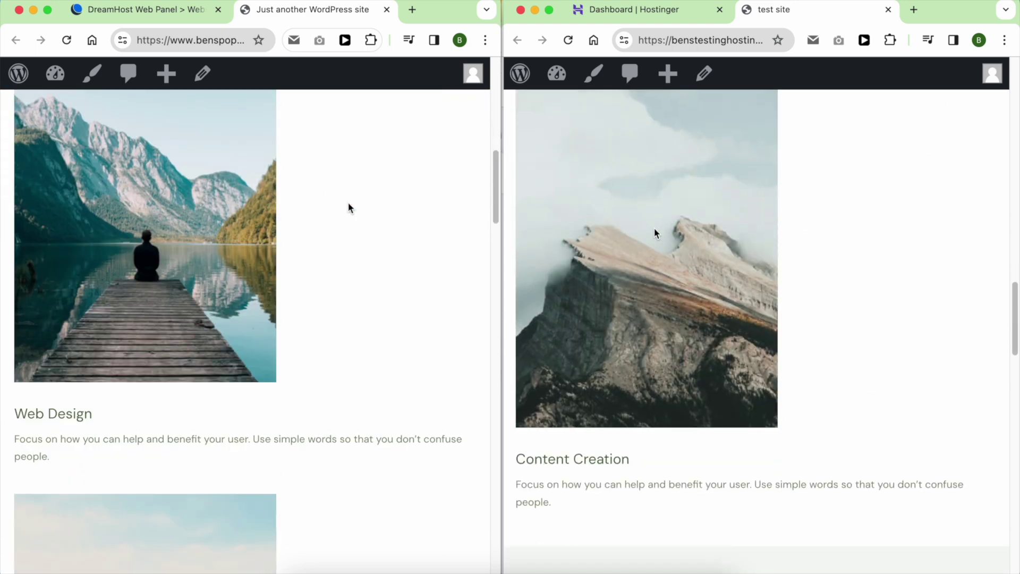
pyautogui.scroll(-10, 348, 207)
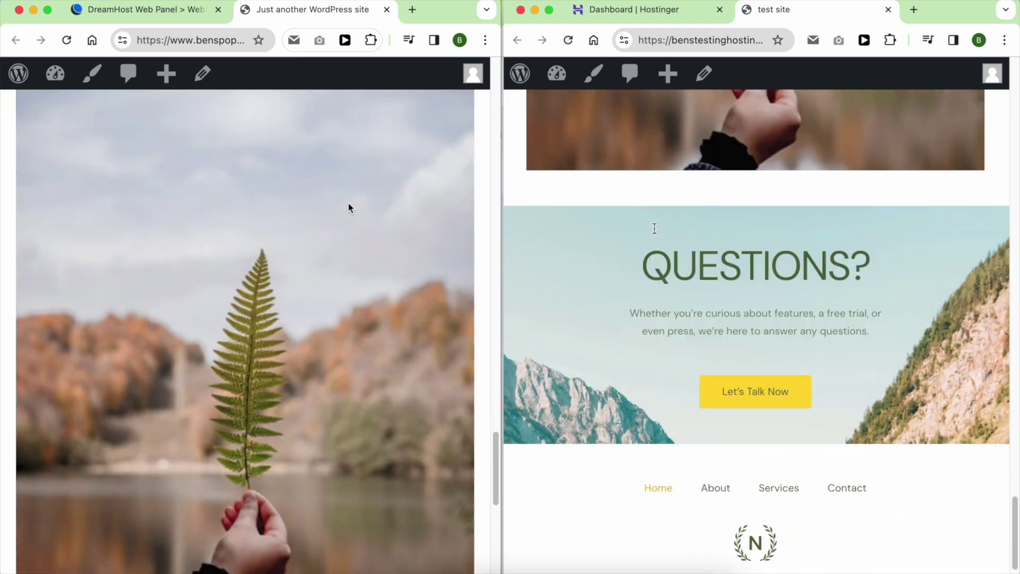
pyautogui.scroll(20, 655, 232)
pyautogui.scroll(4, 349, 203)
pyautogui.scroll(15, 349, 203)
# Open the About page through the site's hamburger menu and scroll through it.
pyautogui.scroll(-1, 654, 232)
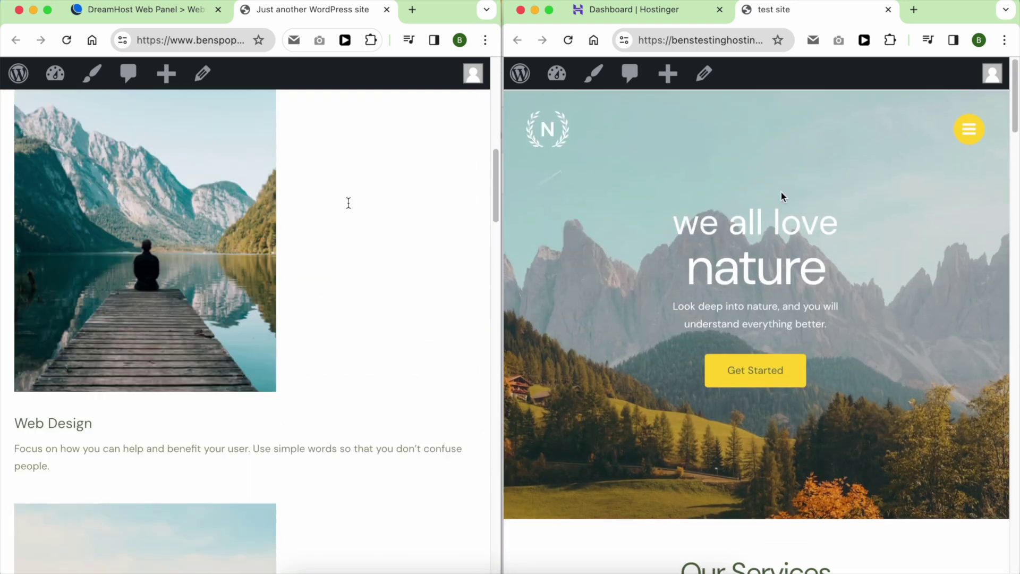
pyautogui.click(968, 129)
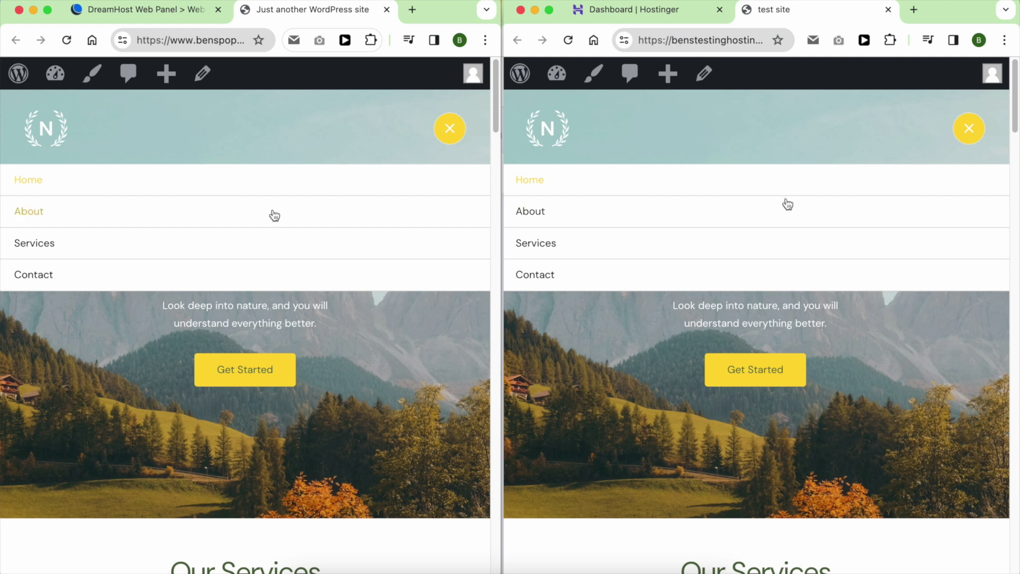
pyautogui.scroll(-3, 763, 213)
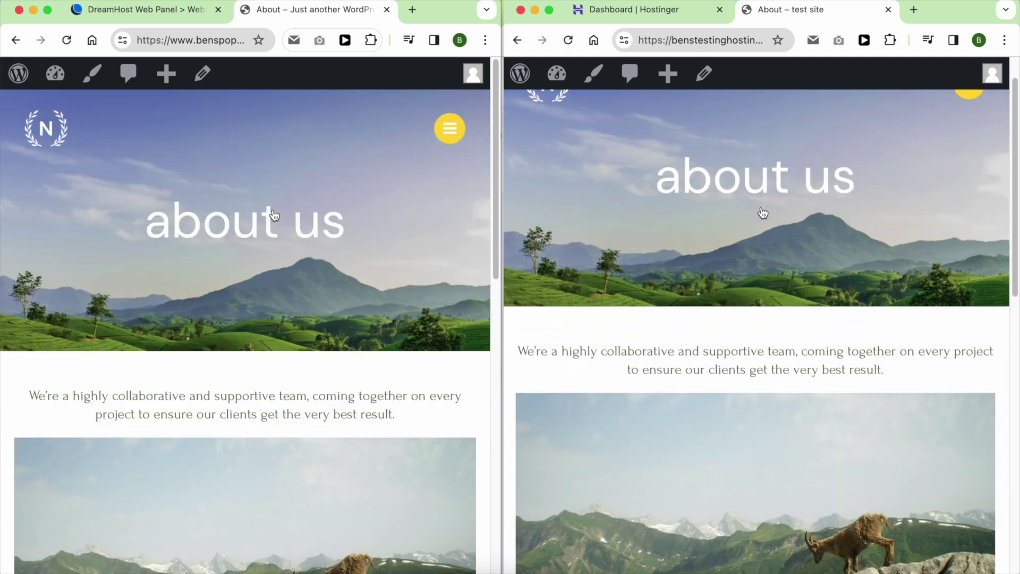
pyautogui.scroll(-10, 763, 213)
pyautogui.scroll(-10, 274, 215)
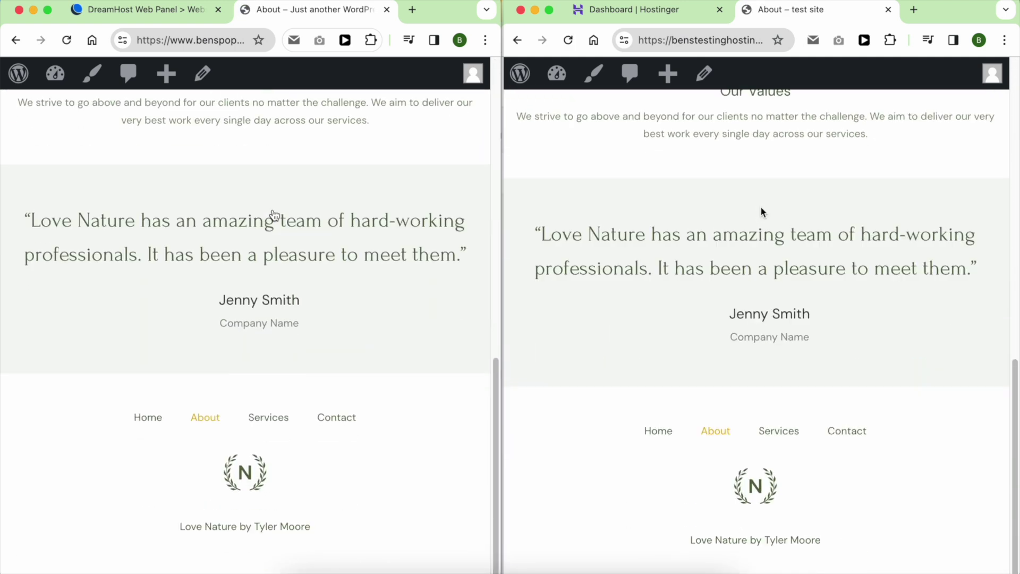
pyautogui.scroll(15, 274, 215)
pyautogui.scroll(15, 763, 213)
pyautogui.scroll(2, 763, 213)
# Compare the two sites' Services pages.
pyautogui.click(449, 128)
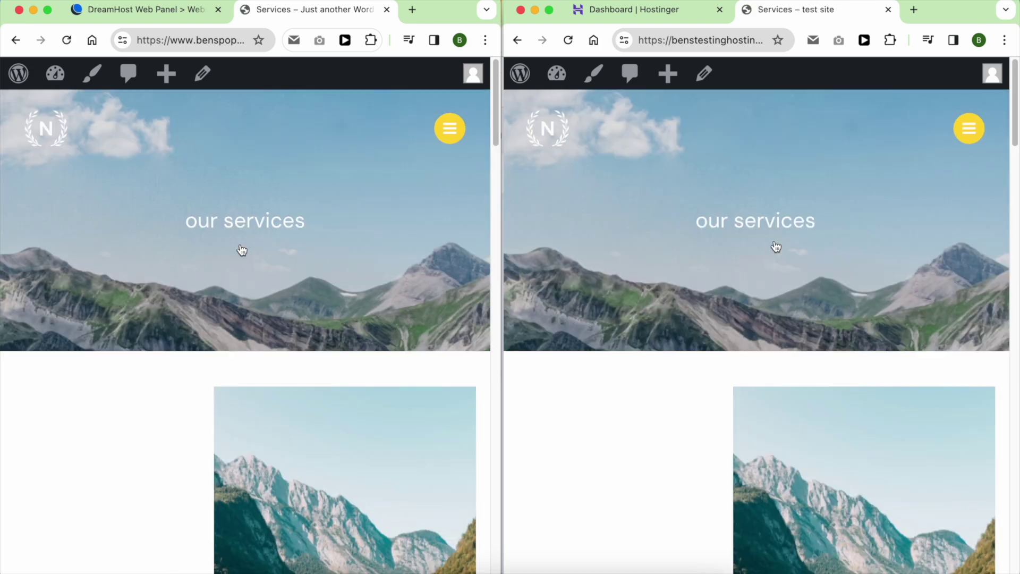
pyautogui.scroll(-20, 242, 249)
pyautogui.scroll(-15, 776, 246)
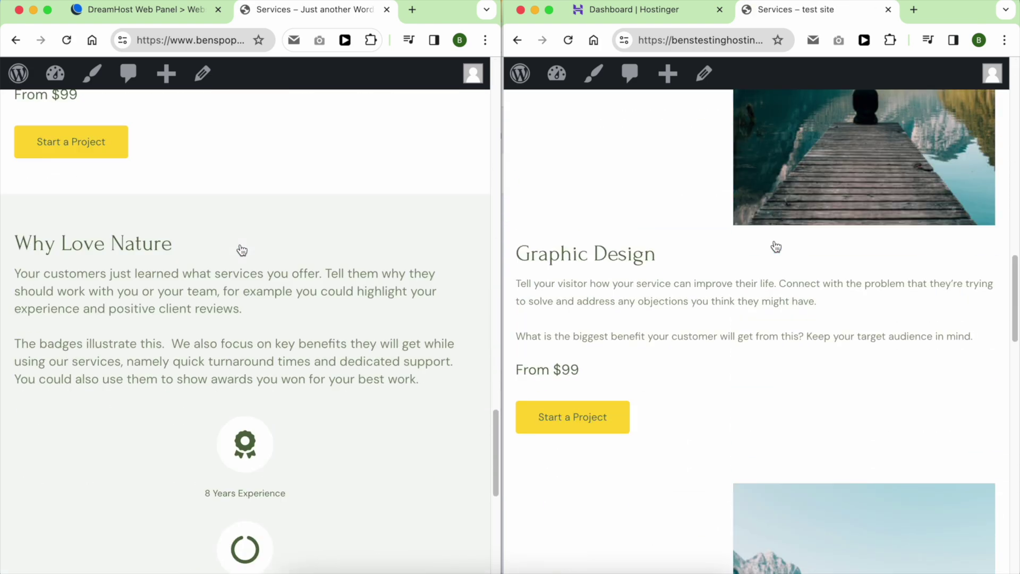
pyautogui.scroll(-5, 242, 250)
pyautogui.scroll(5, 776, 246)
pyautogui.scroll(20, 242, 250)
pyautogui.scroll(-10, 776, 246)
pyautogui.scroll(8, 776, 246)
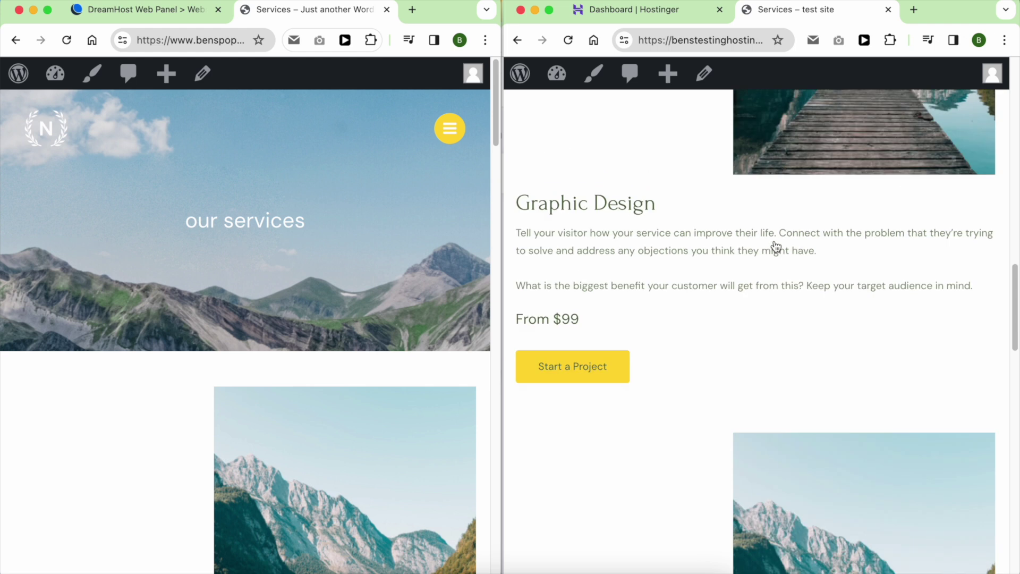
pyautogui.scroll(10, 776, 245)
# Go to the Contact page on both the Hostinger and DreamHost sites and compare them.
pyautogui.click(970, 128)
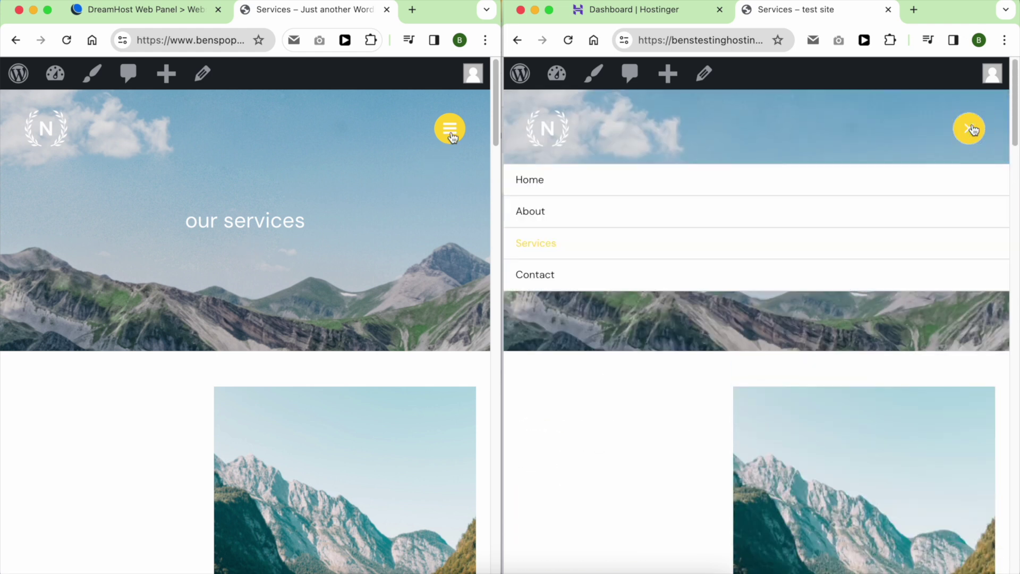
pyautogui.click(450, 134)
pyautogui.click(105, 282)
pyautogui.click(778, 276)
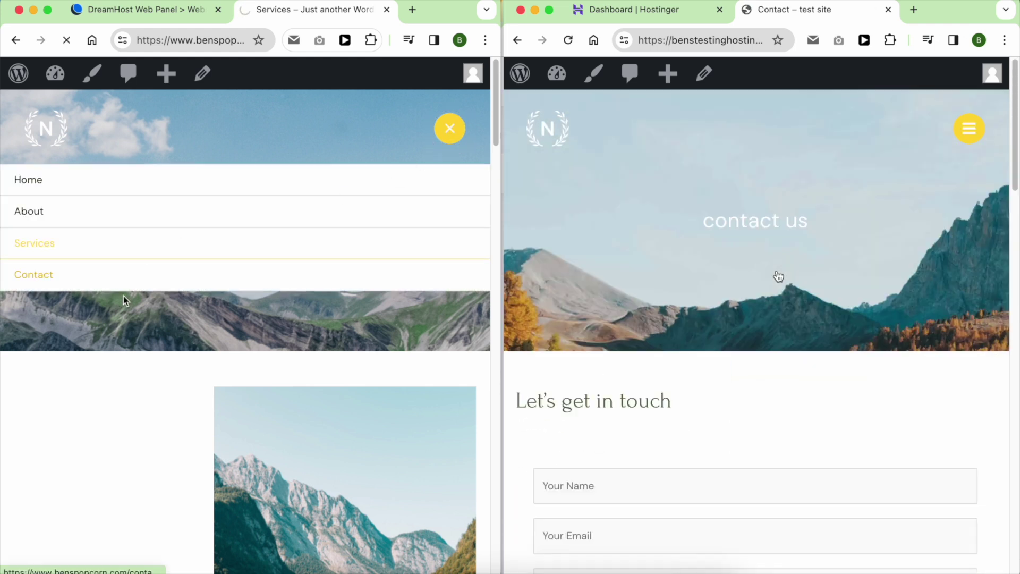
pyautogui.scroll(-15, 778, 276)
pyautogui.scroll(-15, 140, 308)
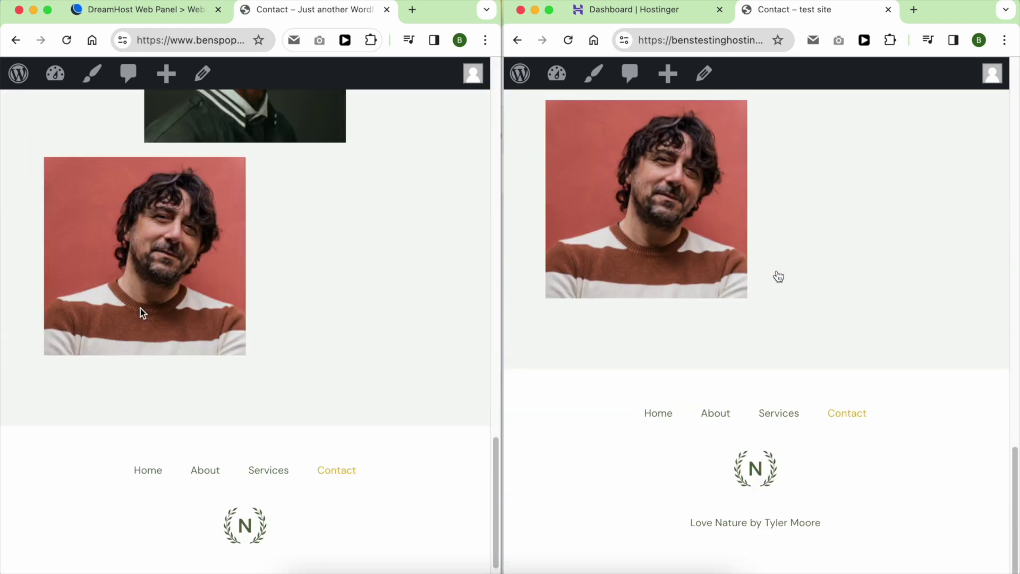
pyautogui.scroll(15, 779, 276)
pyautogui.scroll(15, 140, 308)
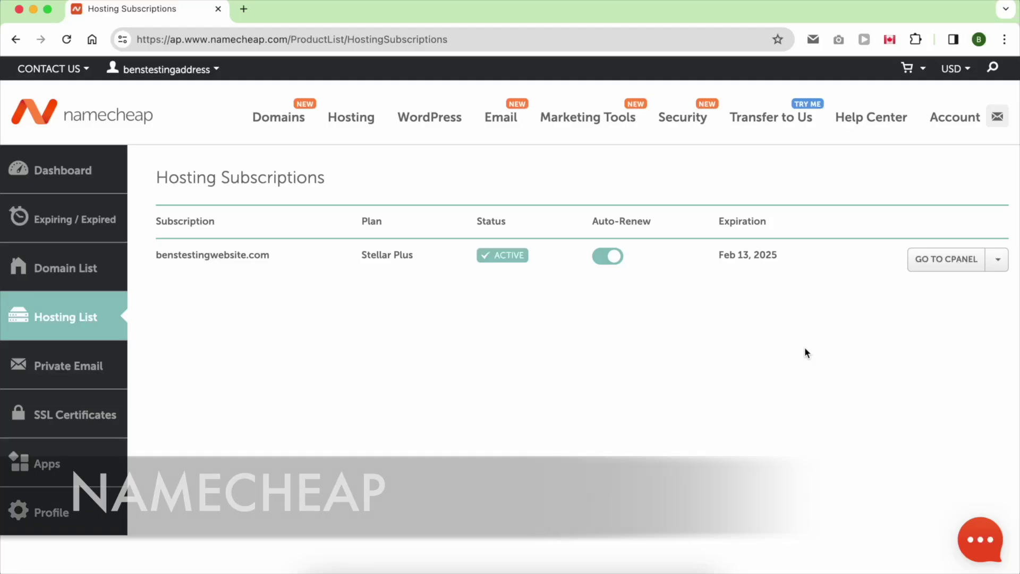
# Go to cPanel from the Namecheap hosting subscription and scroll down its Tools page.
pyautogui.click(939, 270)
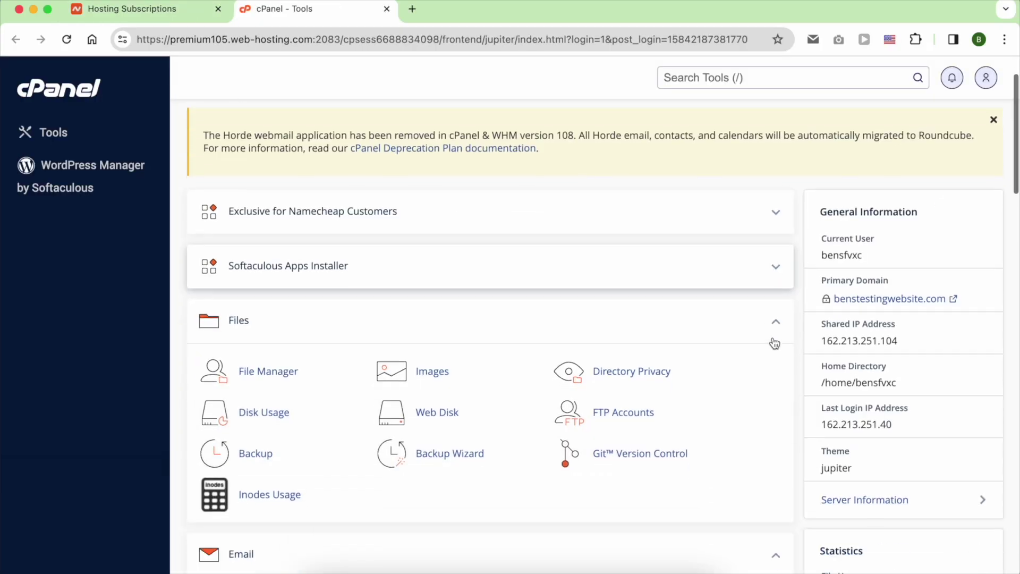
pyautogui.scroll(-6, 772, 341)
pyautogui.scroll(-10, 772, 341)
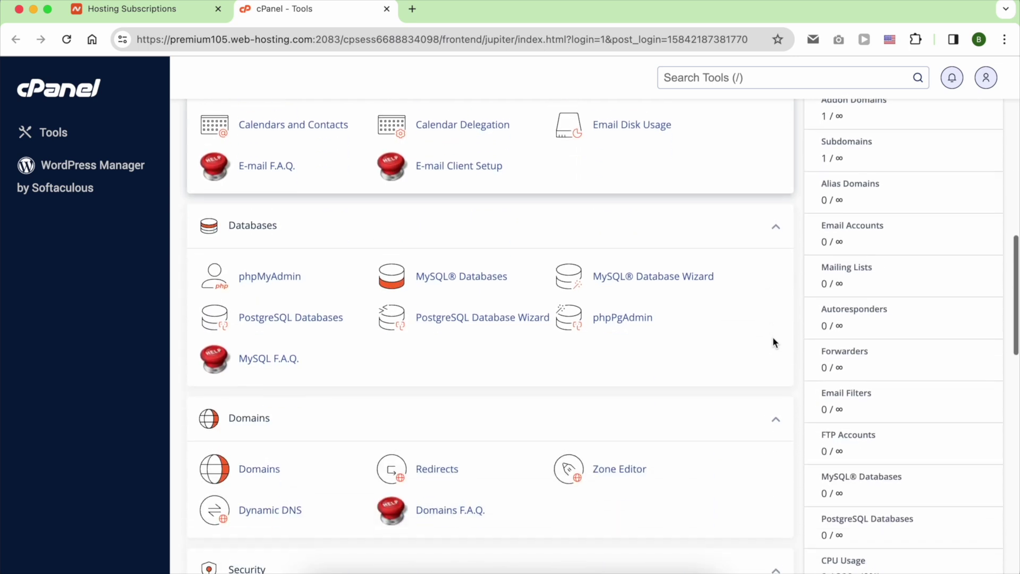
pyautogui.scroll(-8, 772, 342)
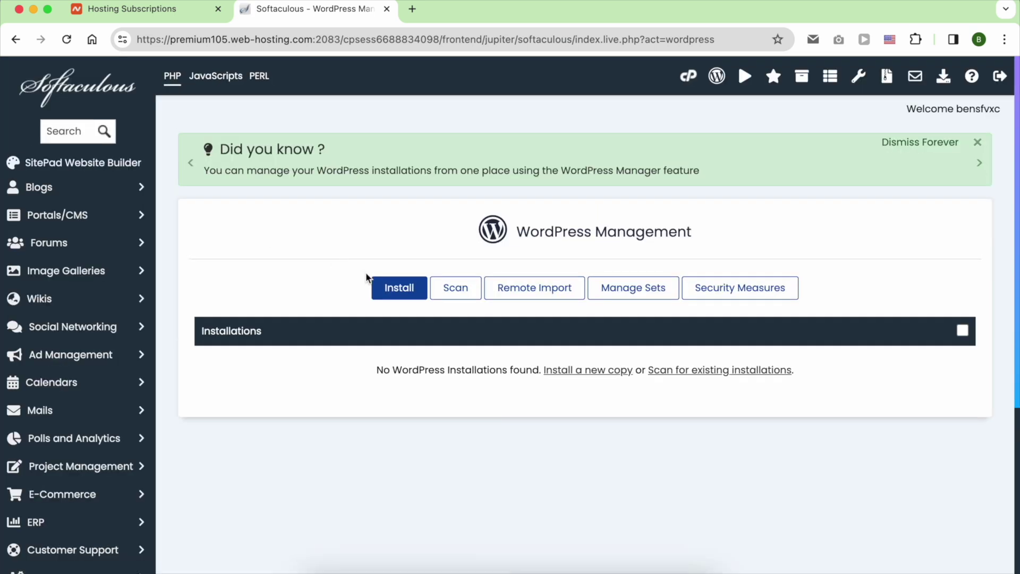
# Start a new WordPress install and fill in the site description and admin account fields.
pyautogui.click(387, 290)
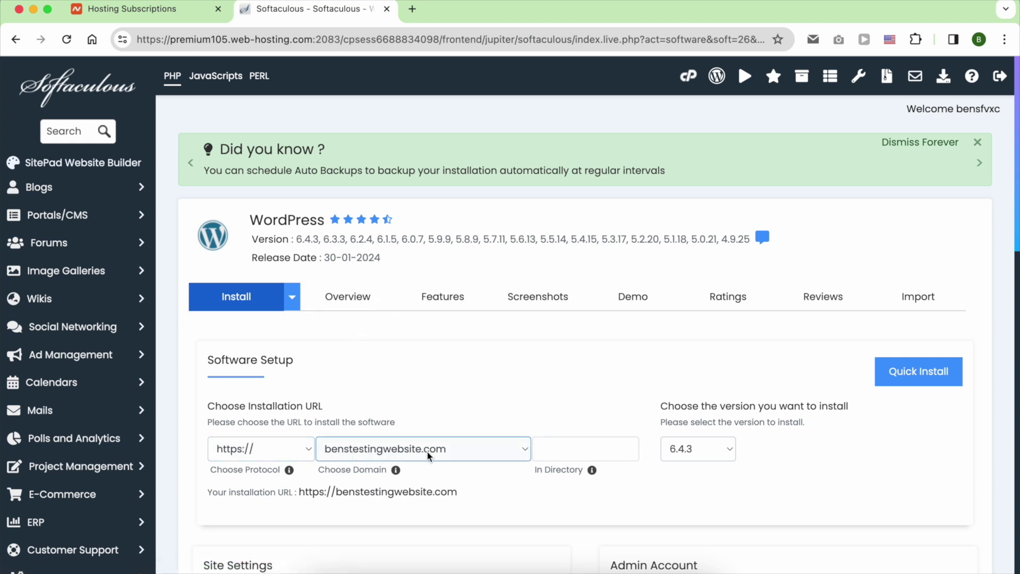
pyautogui.scroll(-1, 428, 455)
pyautogui.scroll(-5, 567, 456)
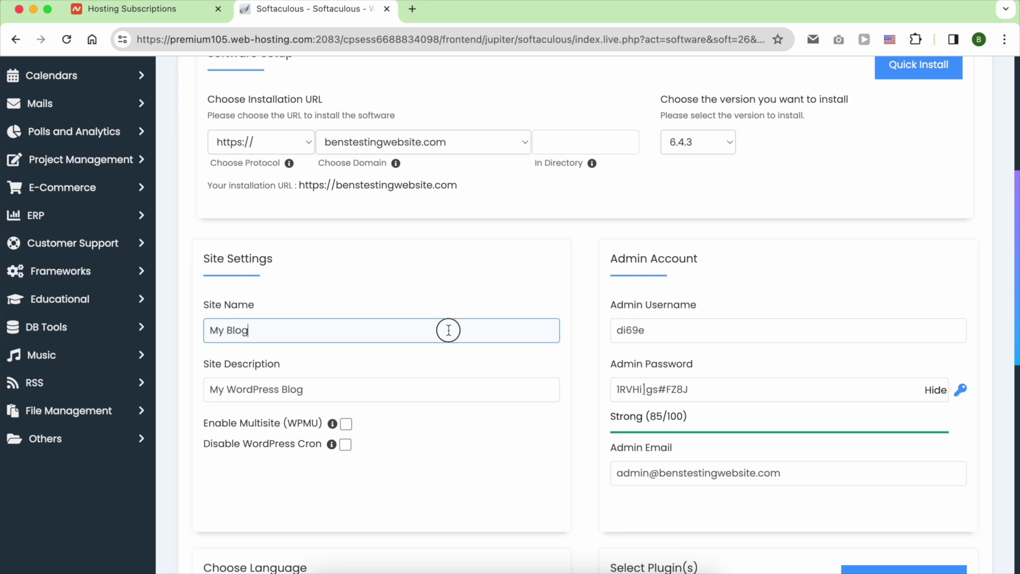
pyautogui.write('ben')
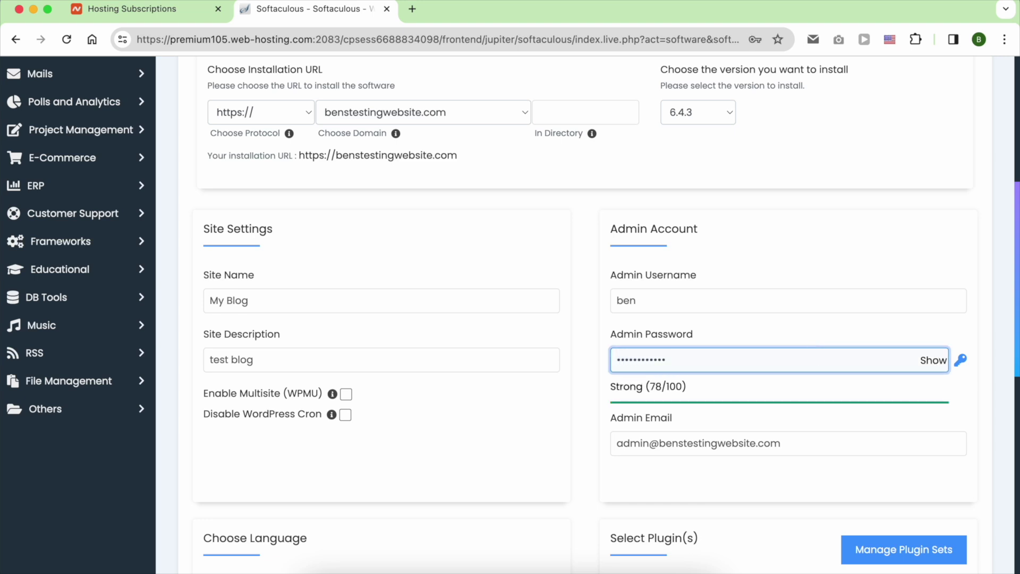
pyautogui.scroll(-1, 700, 441)
pyautogui.tripleClick(700, 441)
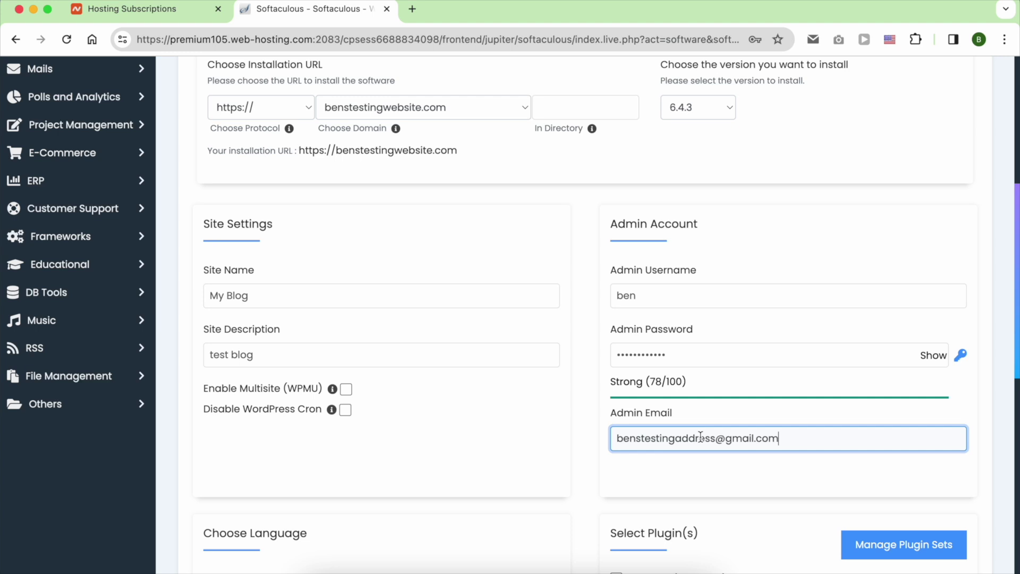
# Uncheck Loginizer, set automated backups to Once a week, and run the installation.
pyautogui.scroll(-10, 706, 484)
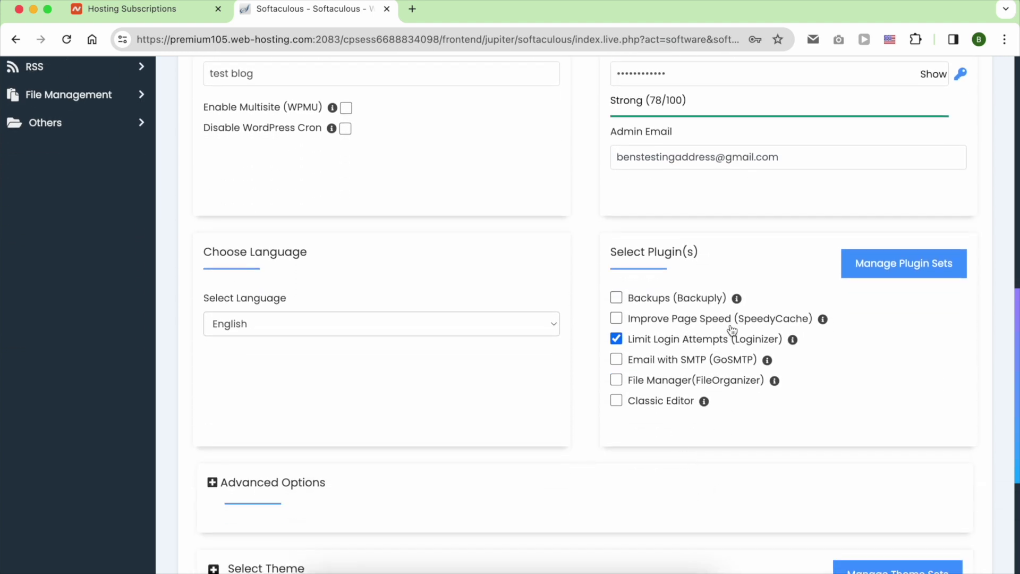
pyautogui.click(701, 341)
pyautogui.scroll(-3, 720, 419)
pyautogui.click(285, 321)
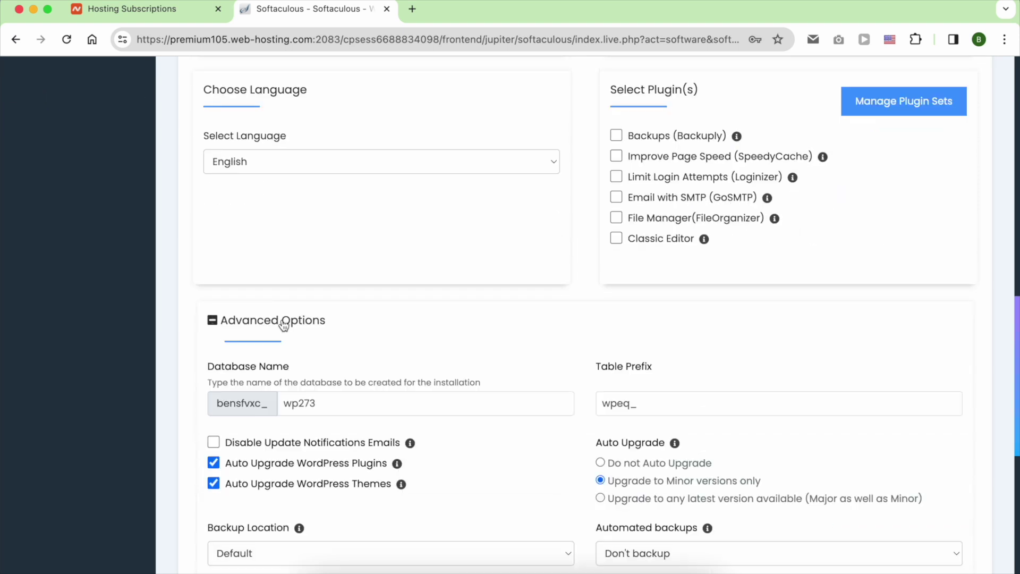
pyautogui.scroll(-2, 292, 223)
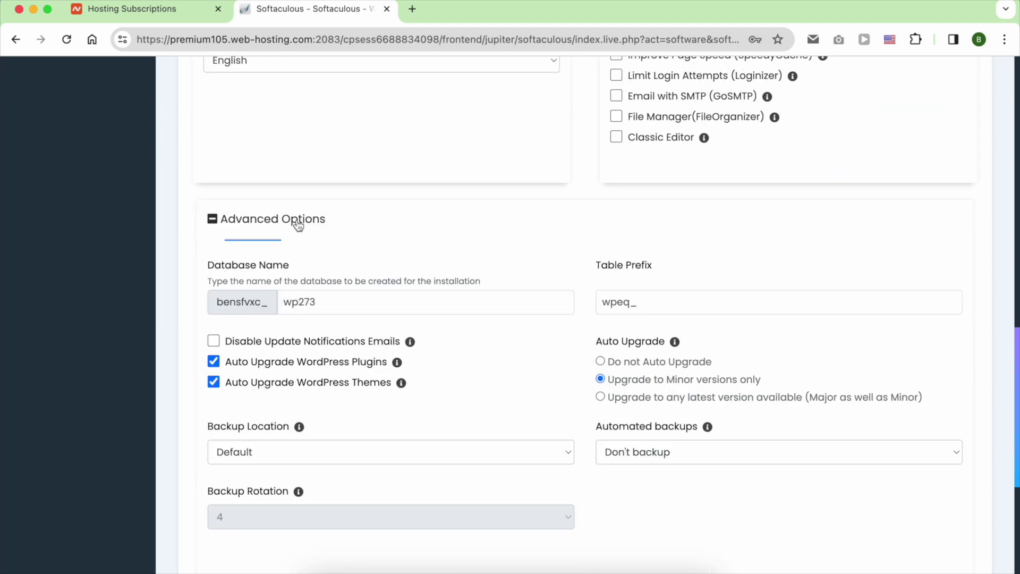
pyautogui.click(630, 458)
pyautogui.click(590, 482)
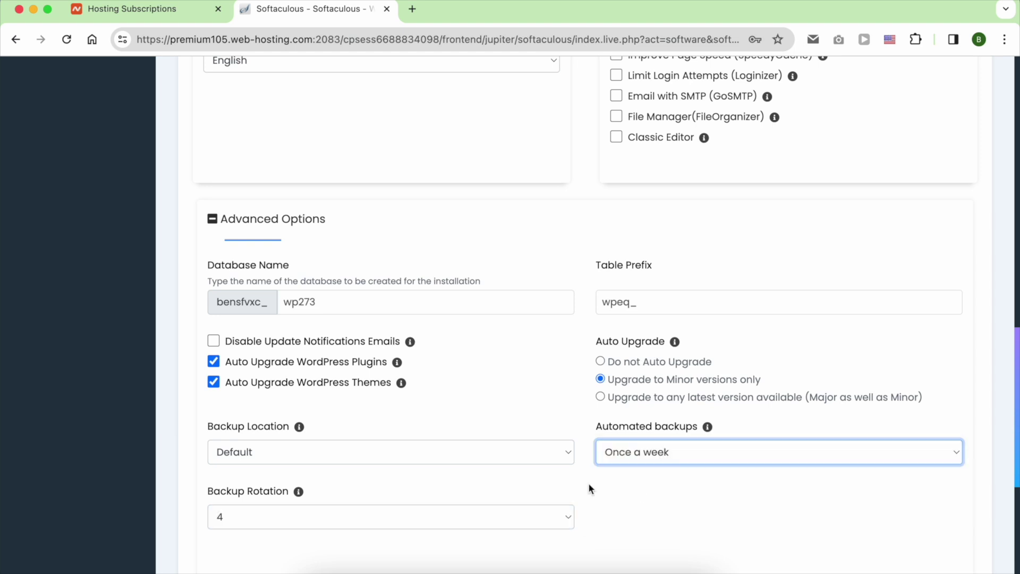
pyautogui.click(562, 459)
pyautogui.scroll(-2, 629, 490)
pyautogui.click(324, 133)
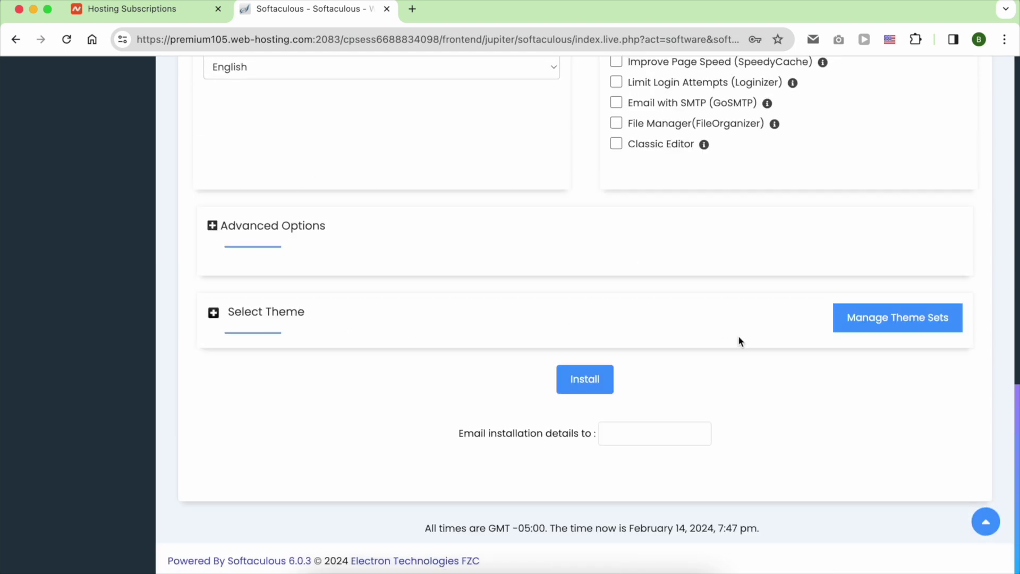
pyautogui.click(580, 381)
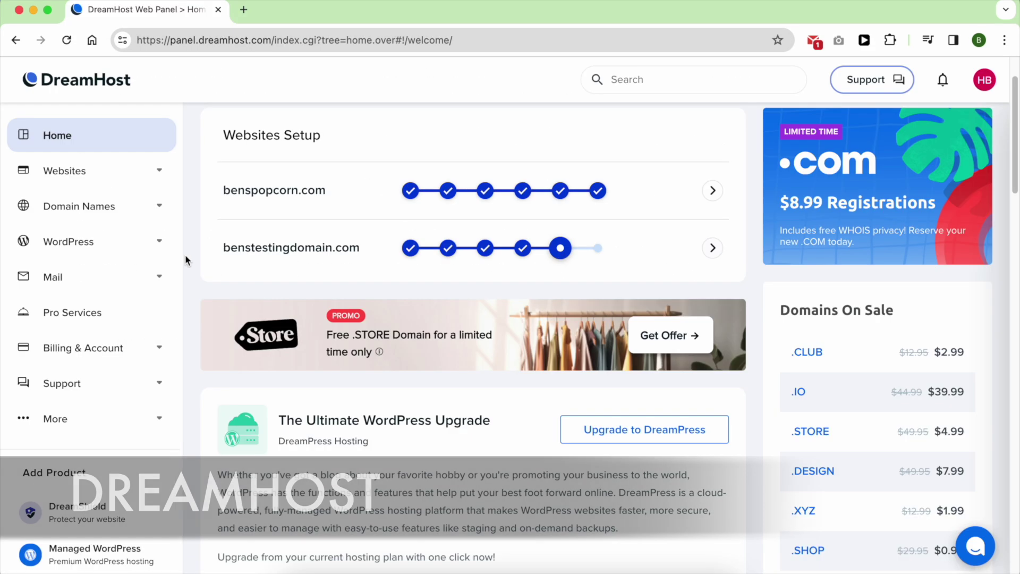
# Run DreamHost's WordPress installer for benstestingdomain.com with Blog purpose and recommended plugins.
pyautogui.click(158, 241)
pyautogui.click(142, 280)
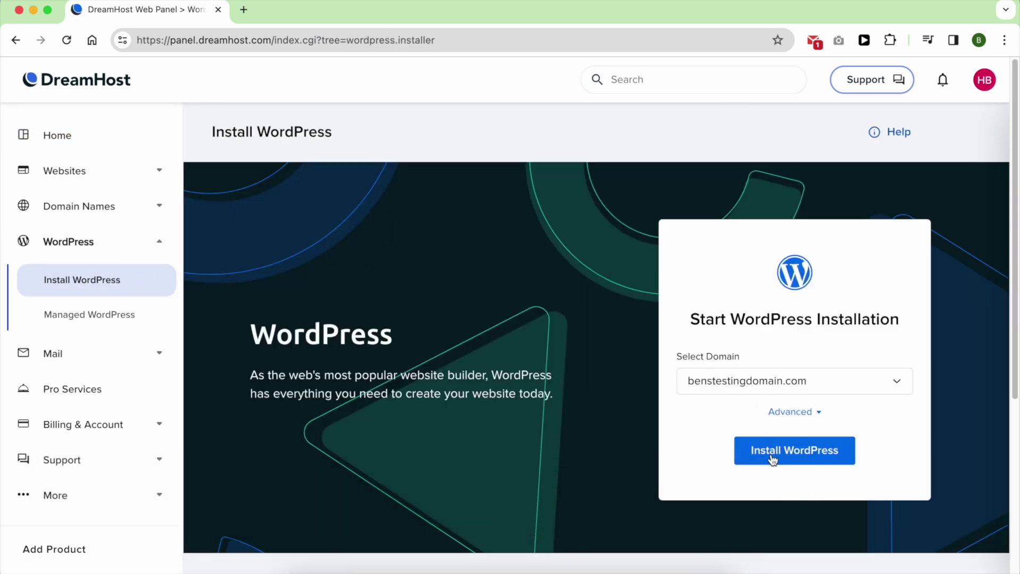
pyautogui.click(769, 456)
pyautogui.click(429, 502)
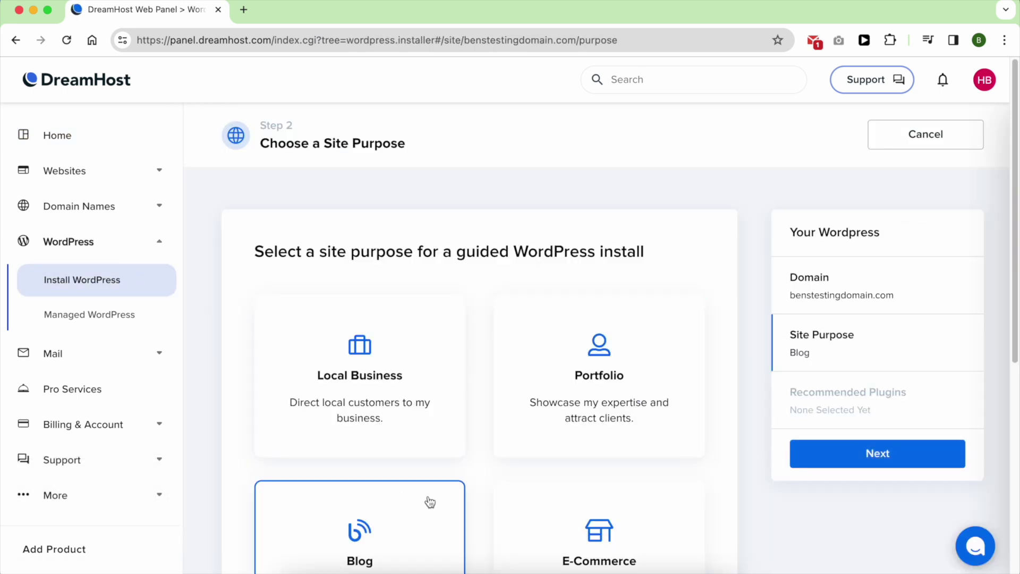
pyautogui.click(832, 460)
pyautogui.scroll(-2, 753, 394)
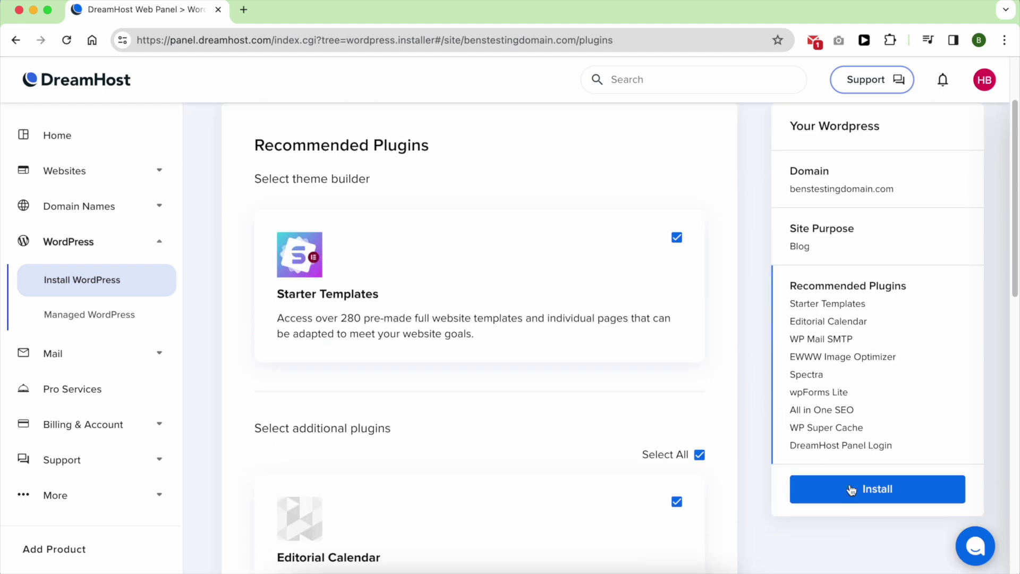
pyautogui.click(849, 484)
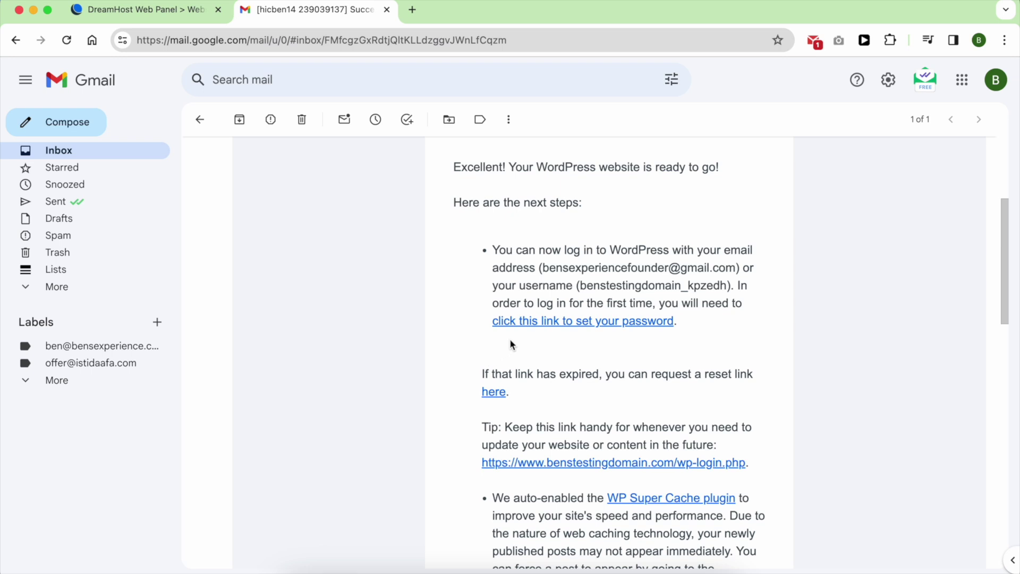
# Follow the welcome email's set-password link and save the generated WordPress password.
pyautogui.click(542, 321)
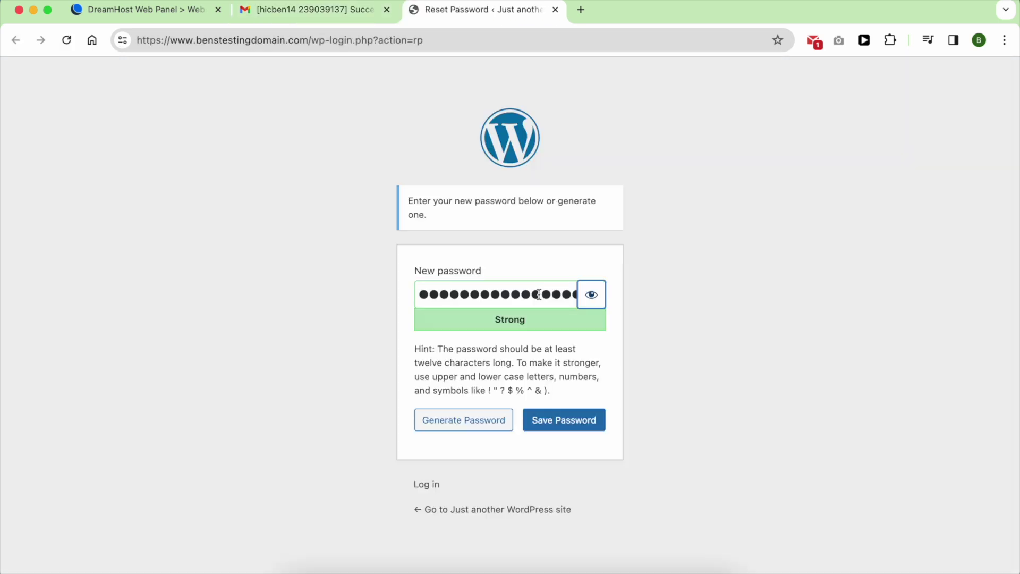
pyautogui.click(561, 421)
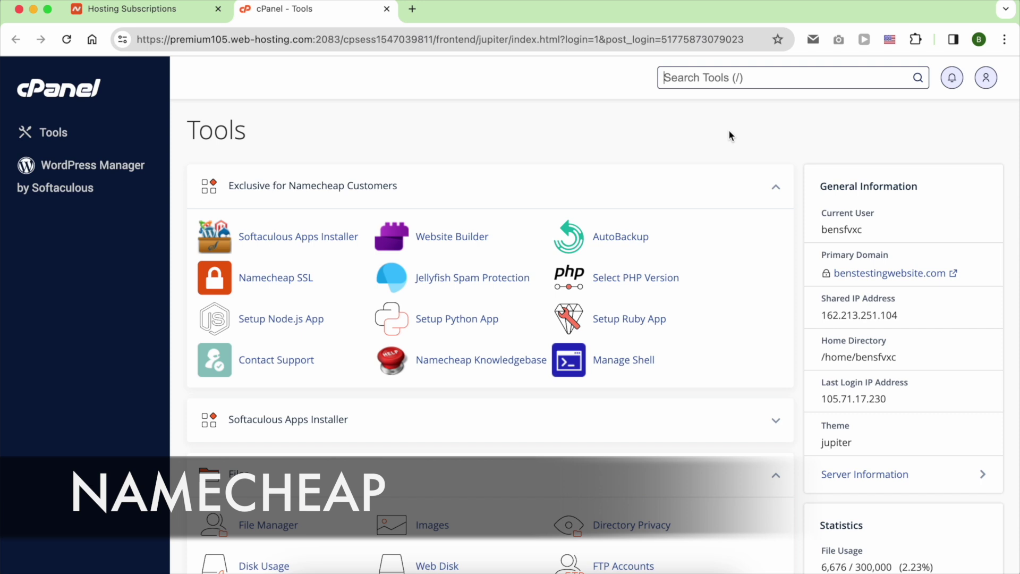
# Open AutoBackup and select the Fri 16 Feb backup.
pyautogui.click(632, 240)
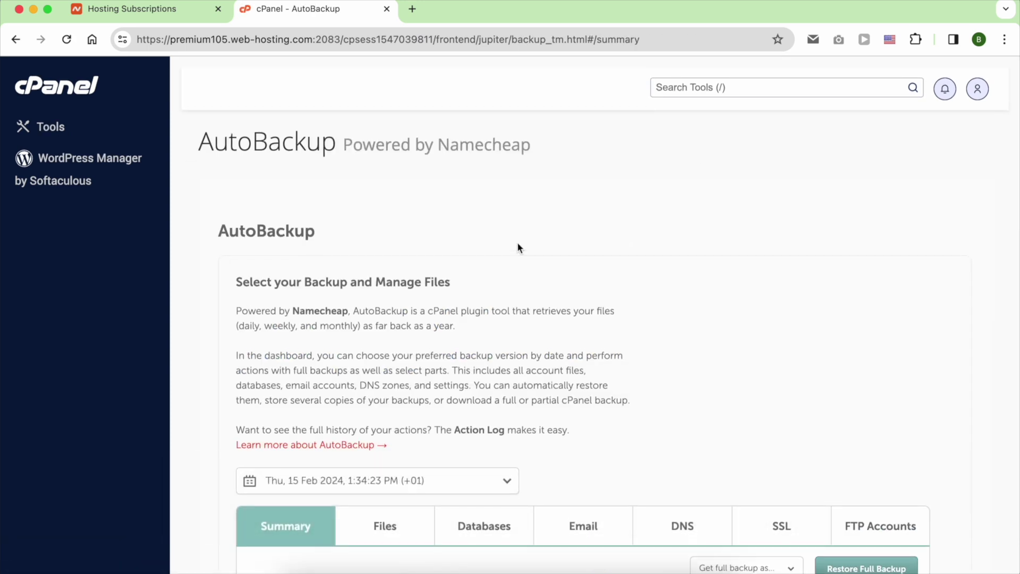
pyautogui.scroll(-4, 518, 250)
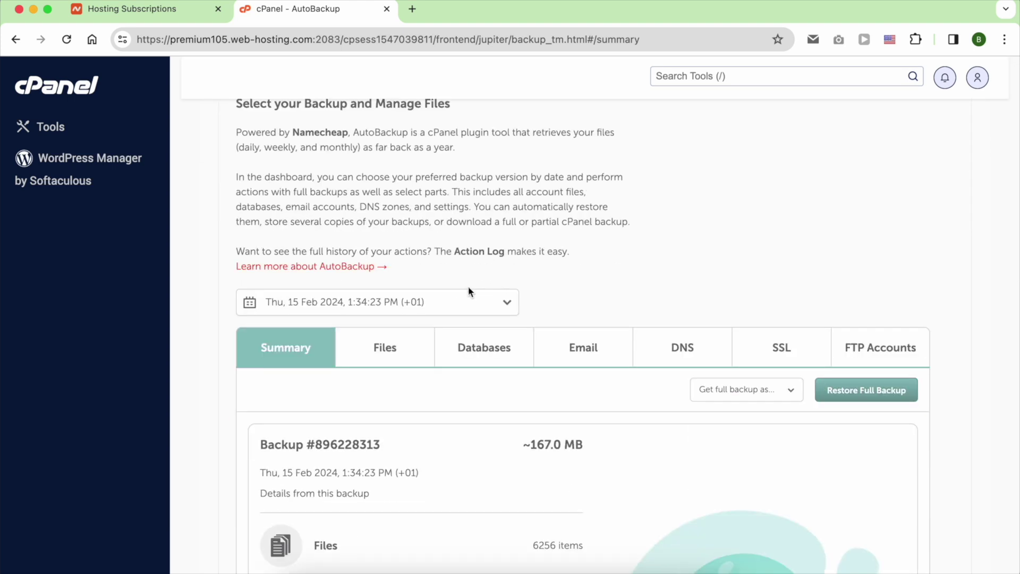
pyautogui.click(461, 301)
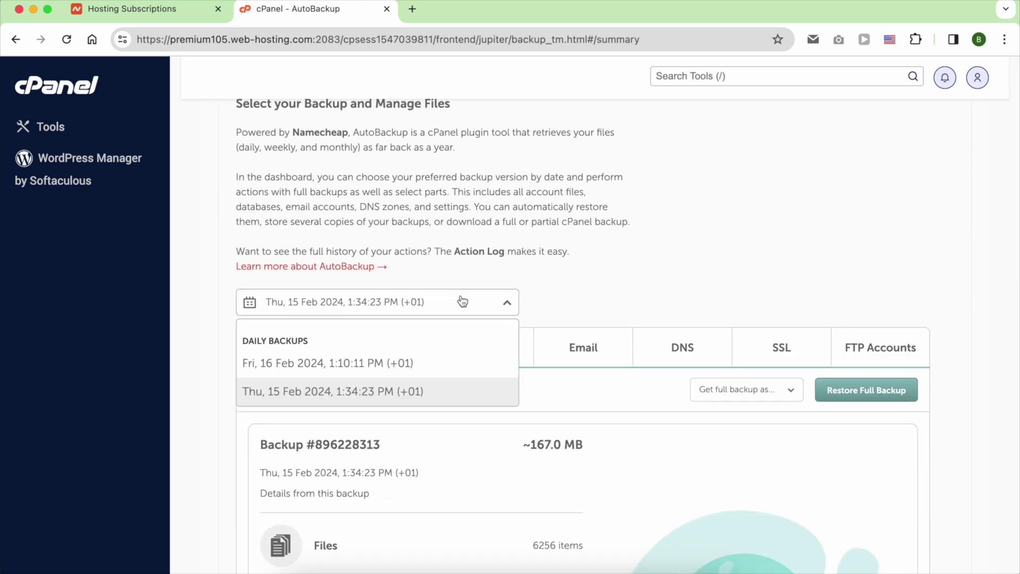
pyautogui.click(429, 363)
pyautogui.scroll(-5, 432, 357)
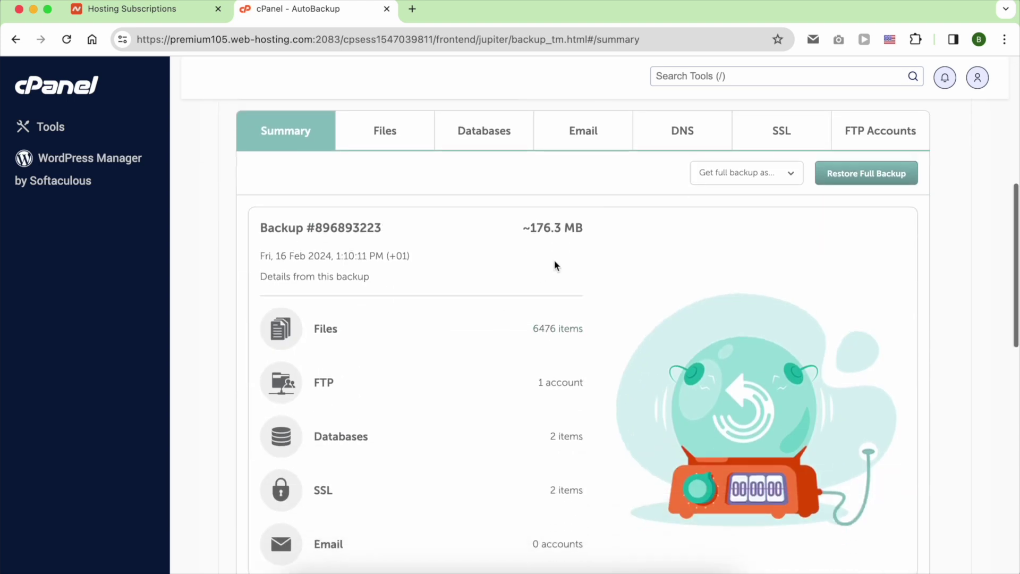
pyautogui.scroll(1, 554, 260)
# Generate the full backup as a .ZIP, download it from the Actions Log, and choose Restore Full Backup.
pyautogui.click(745, 215)
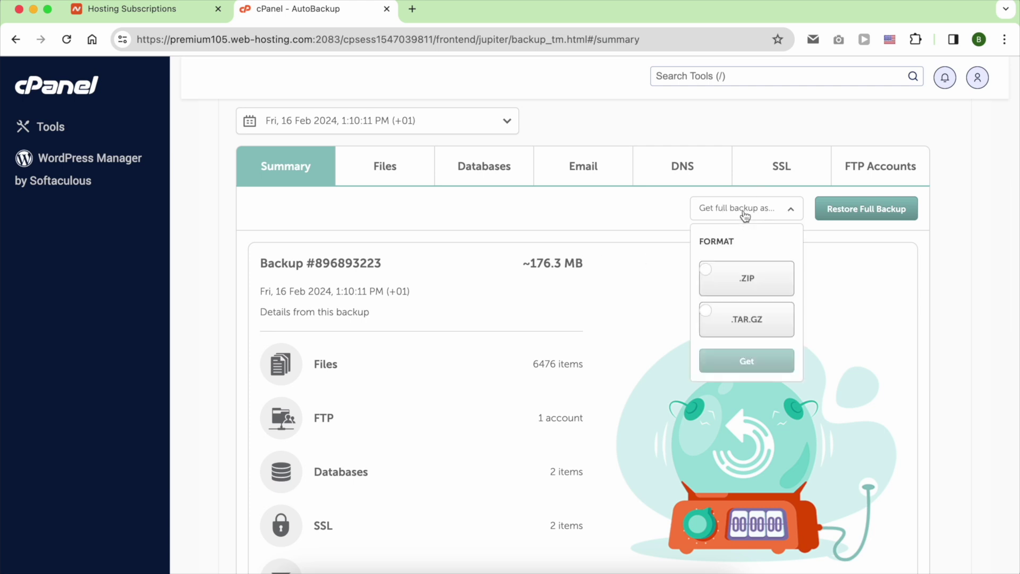
pyautogui.click(747, 273)
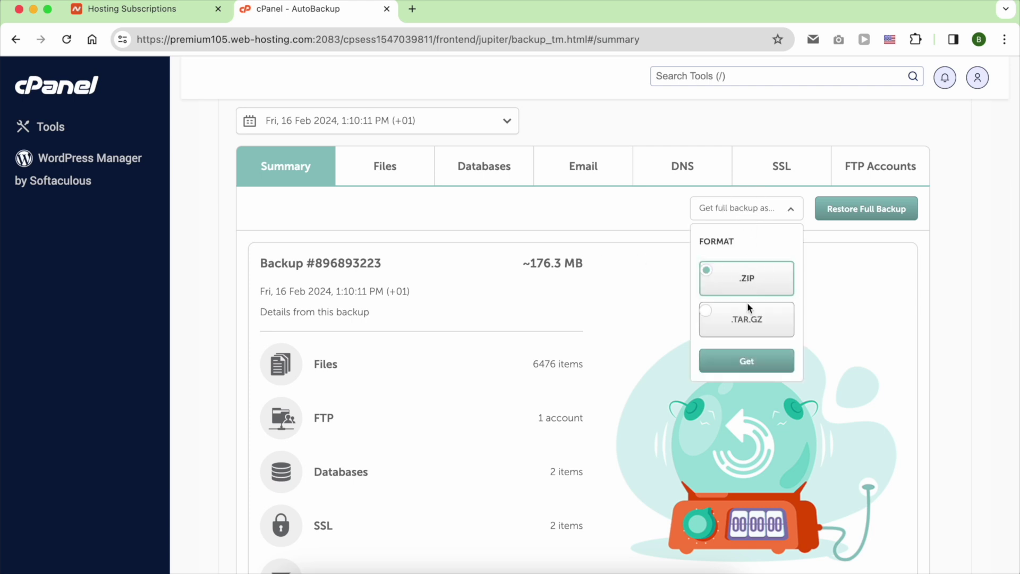
pyautogui.click(746, 361)
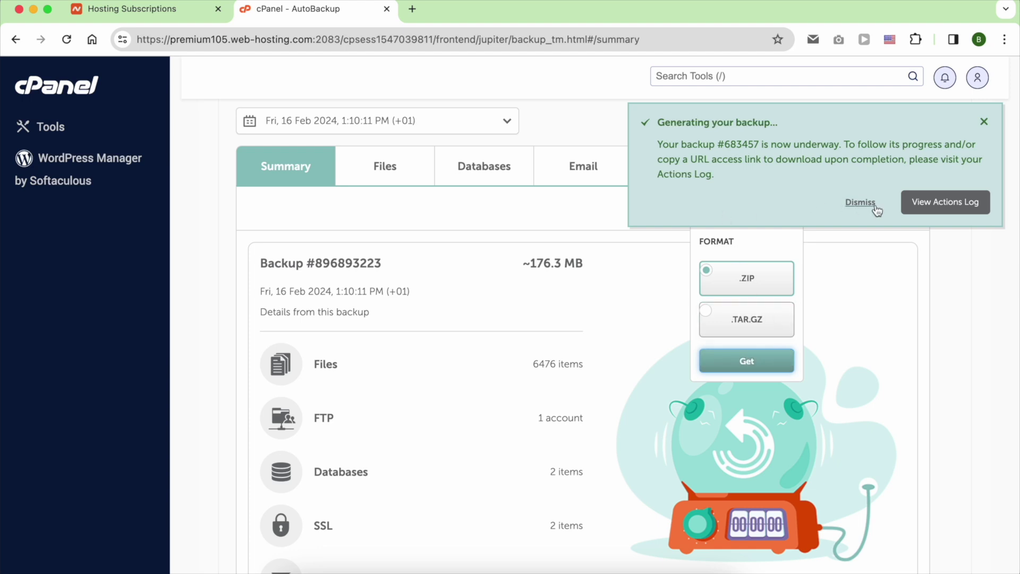
pyautogui.click(934, 206)
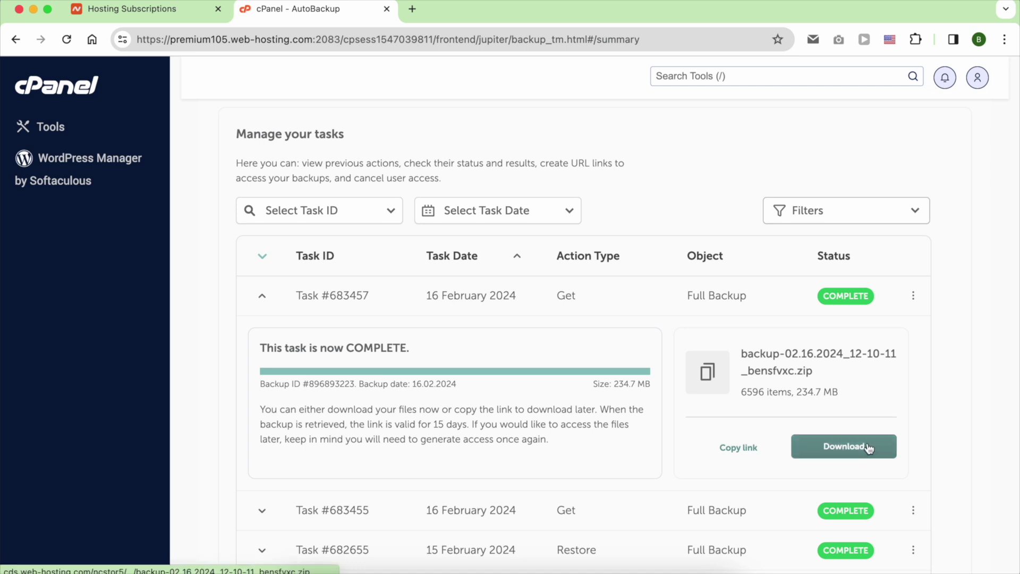
pyautogui.click(845, 445)
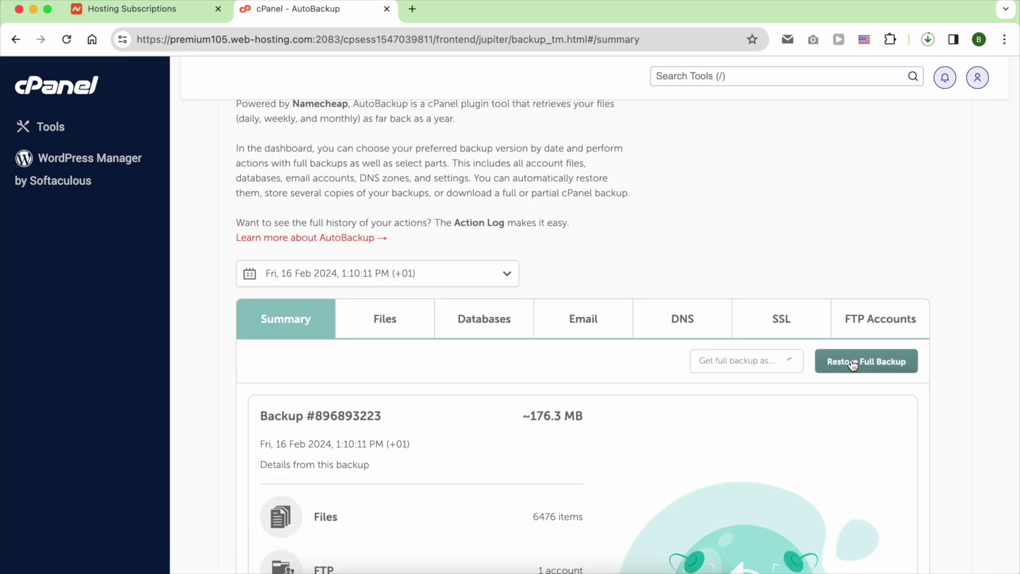
pyautogui.click(853, 364)
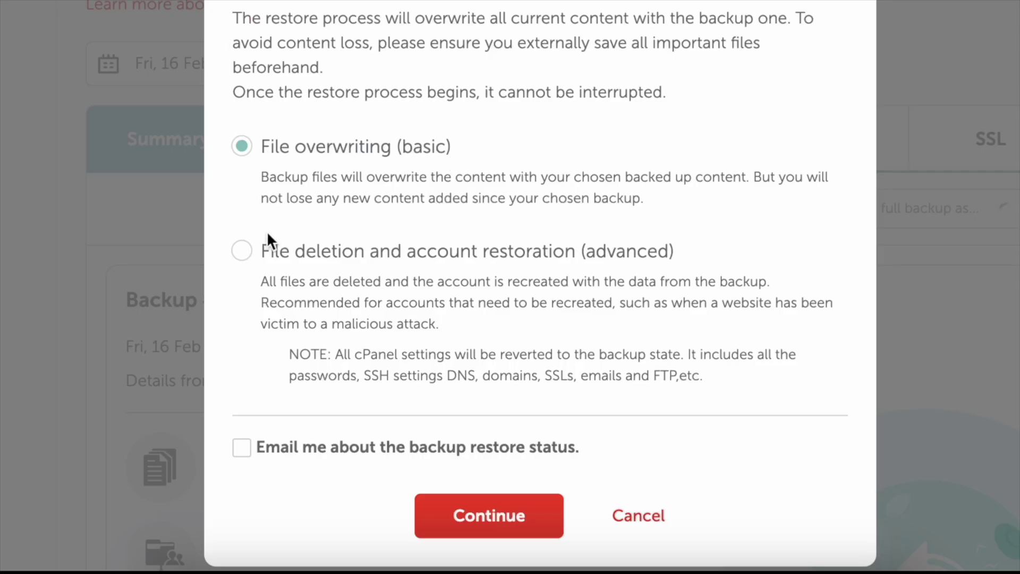
# Keep File overwriting (basic), enable restore-status email, and confirm the full restore.
pyautogui.click(329, 388)
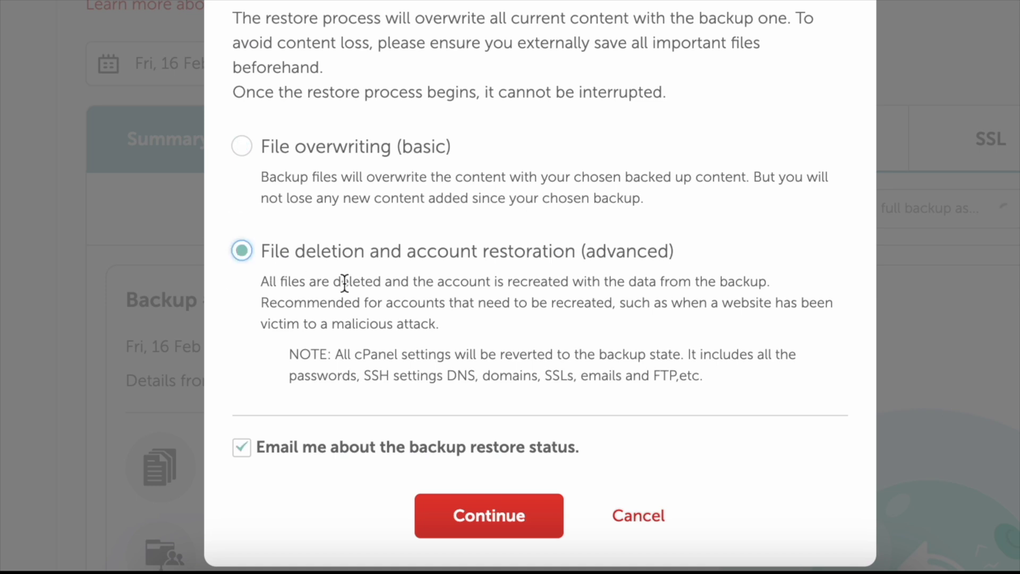
pyautogui.click(397, 147)
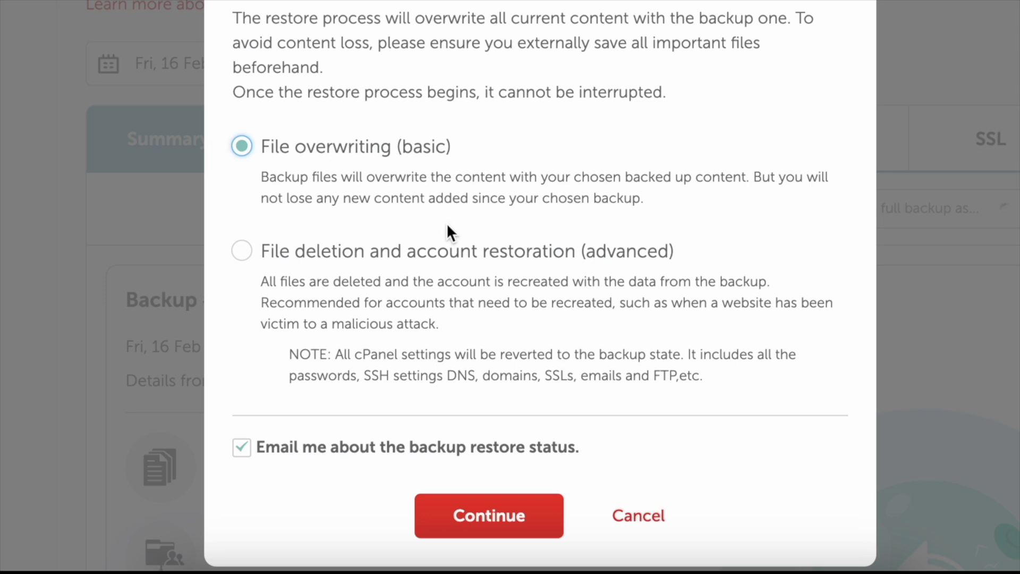
pyautogui.click(437, 256)
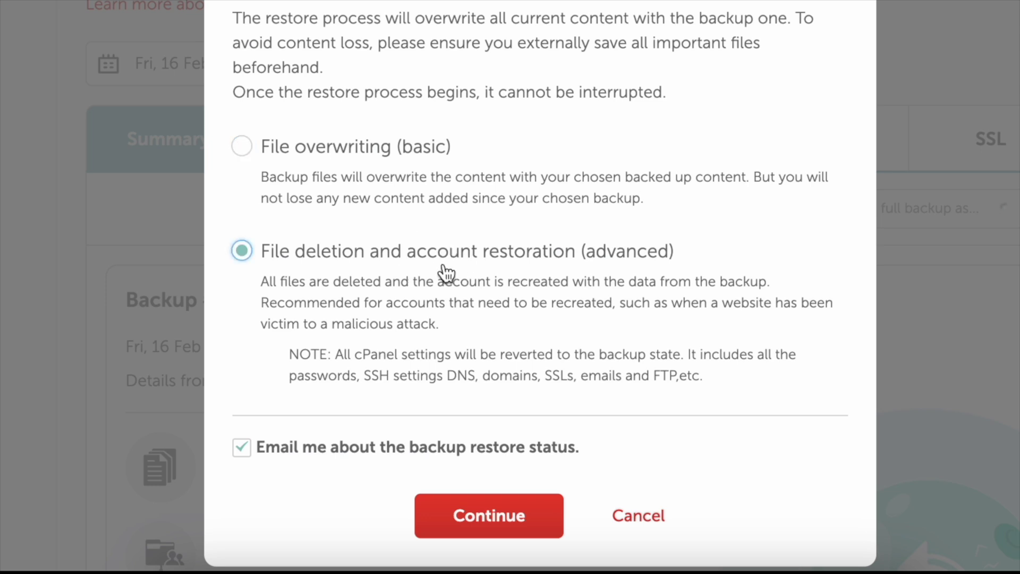
pyautogui.click(402, 154)
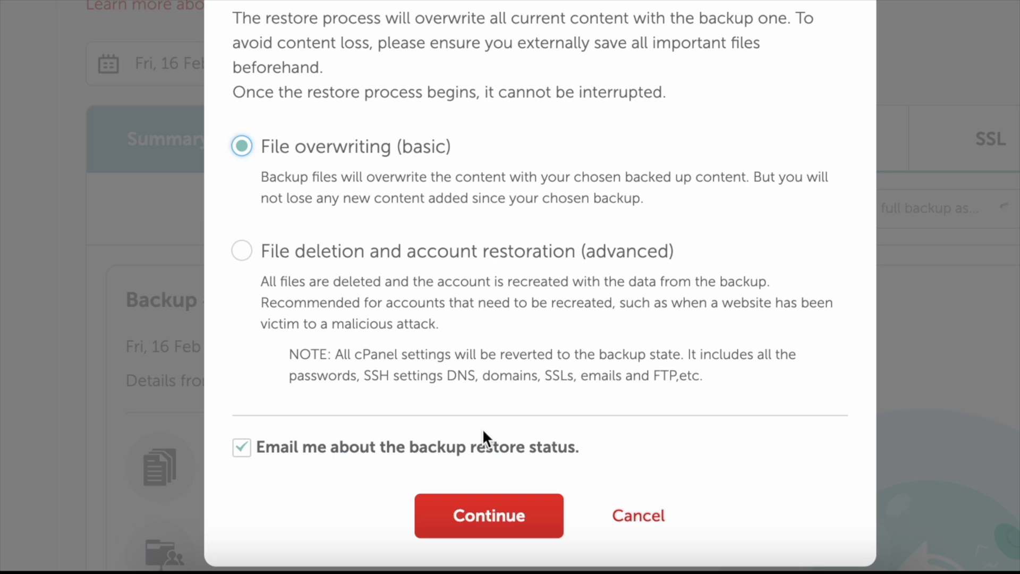
pyautogui.click(243, 451)
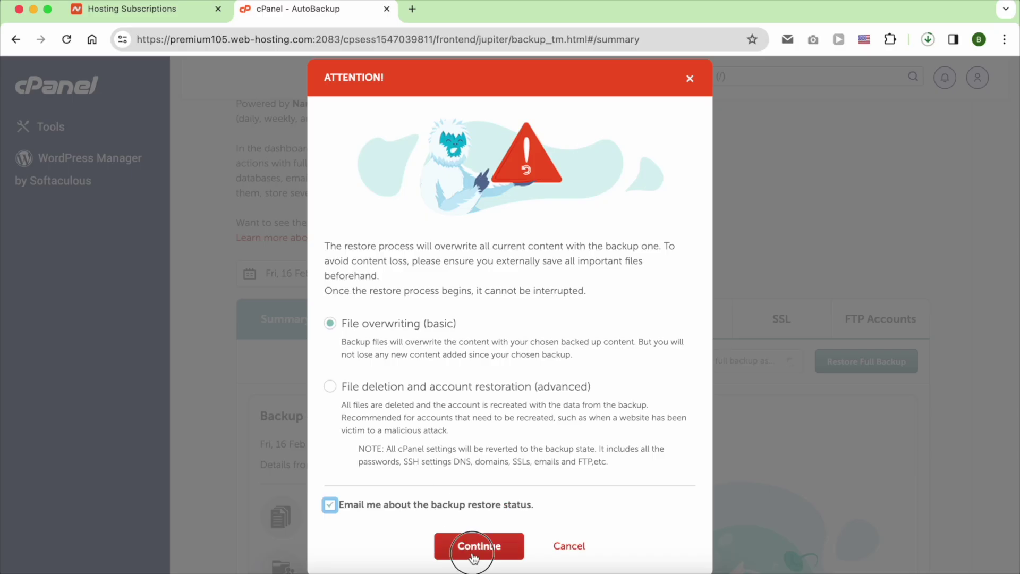
pyautogui.click(475, 532)
# Follow the 16 Feb restore in the actions log, highlighting Task #683459 as a PREPARING Full Backup restore.
pyautogui.scroll(-2, 547, 424)
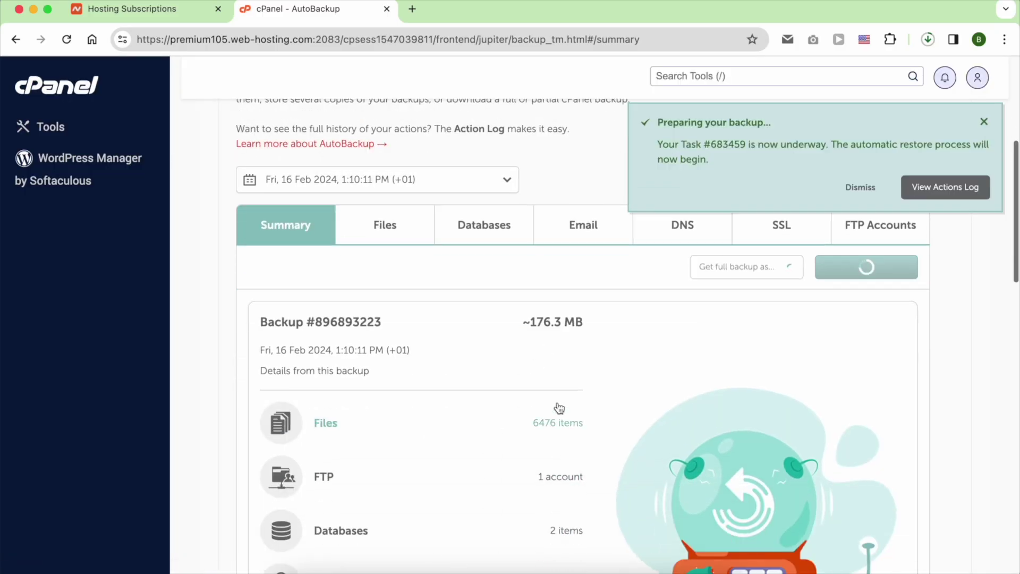
pyautogui.click(920, 187)
pyautogui.scroll(-1, 850, 239)
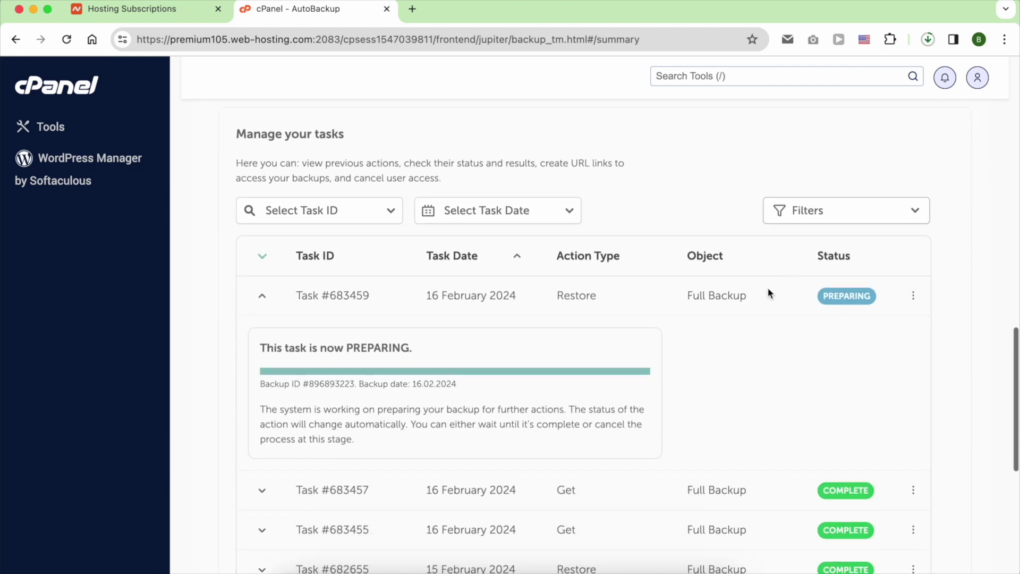
pyautogui.moveTo(754, 296); pyautogui.dragTo(680, 299)
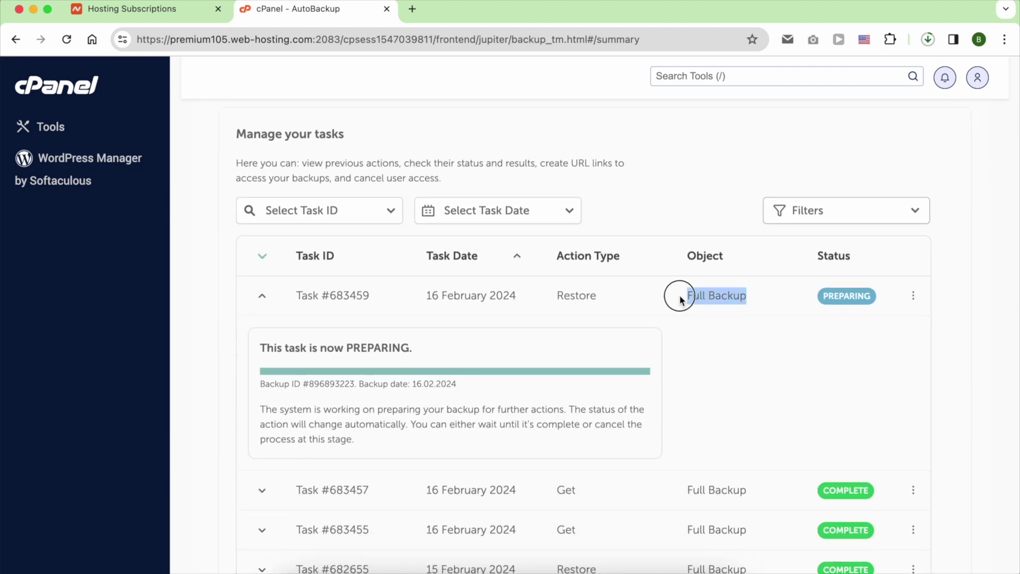
pyautogui.moveTo(609, 295); pyautogui.dragTo(544, 297)
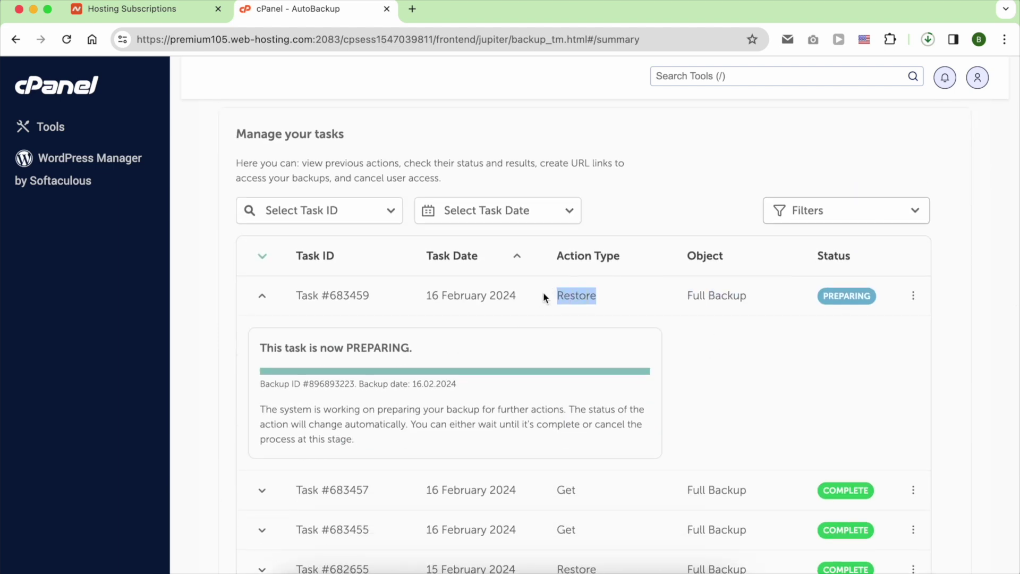
pyautogui.moveTo(873, 296); pyautogui.dragTo(818, 300)
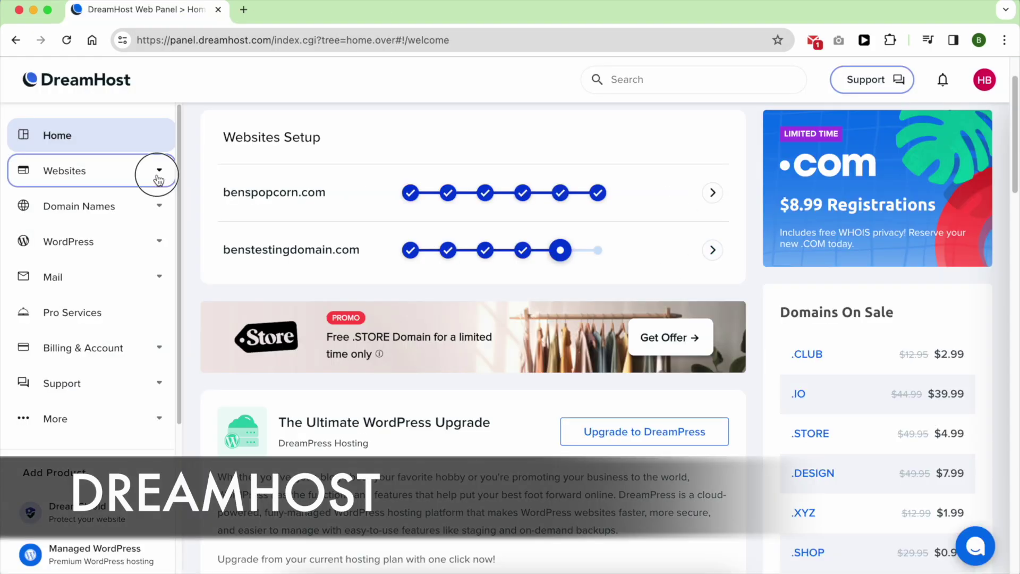
# Open benspopcorn.com's Hosting tab Restore Files options, noting backups range from 1 day to 2 weeks old.
pyautogui.click(153, 171)
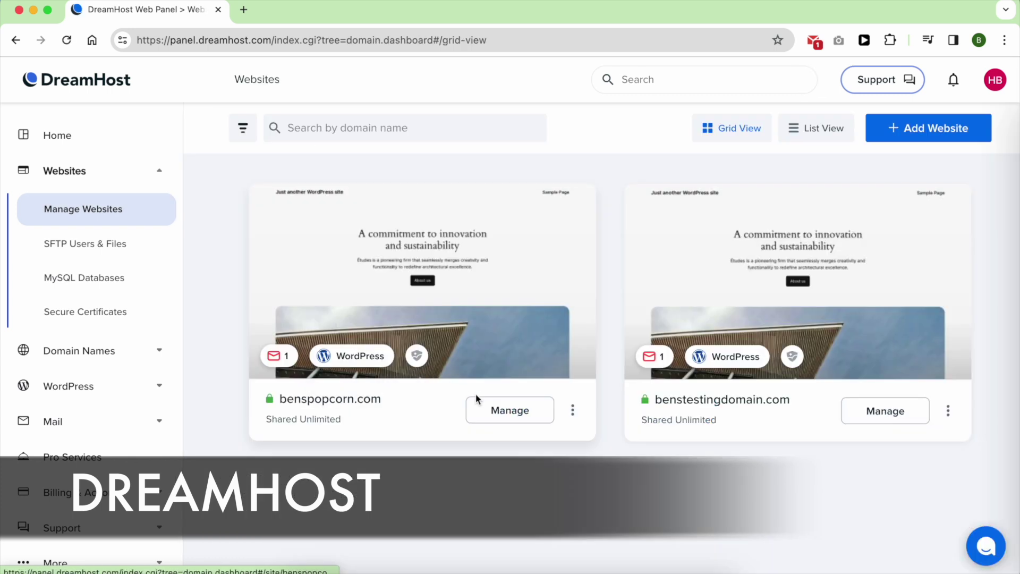
pyautogui.click(499, 411)
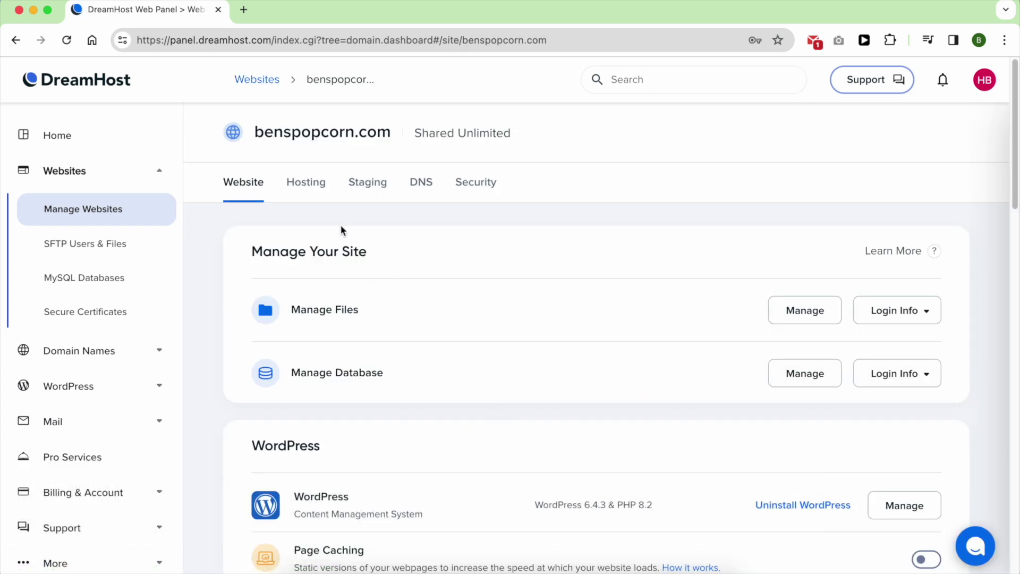
pyautogui.click(310, 188)
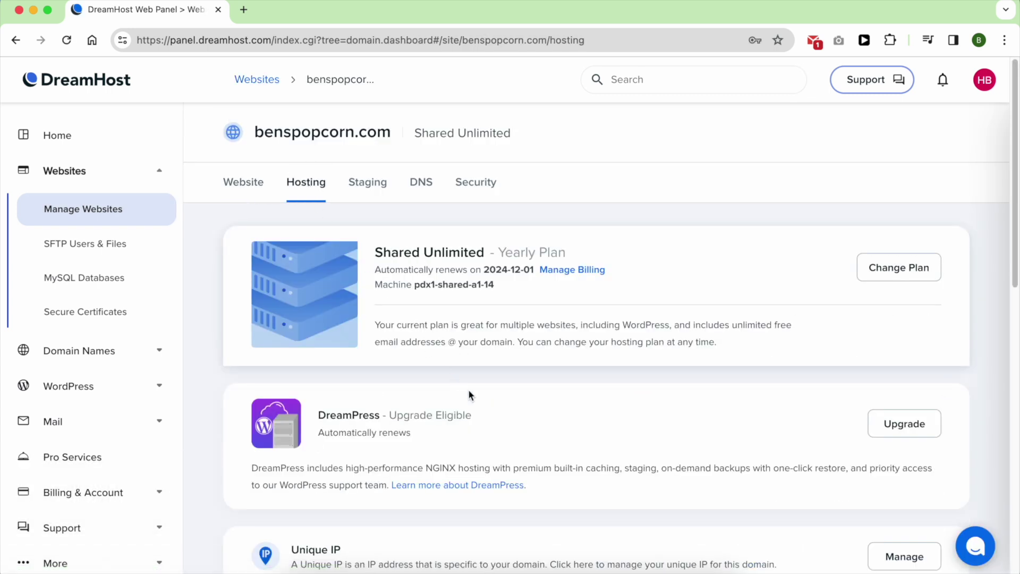
pyautogui.scroll(-5, 473, 392)
pyautogui.scroll(-4, 473, 398)
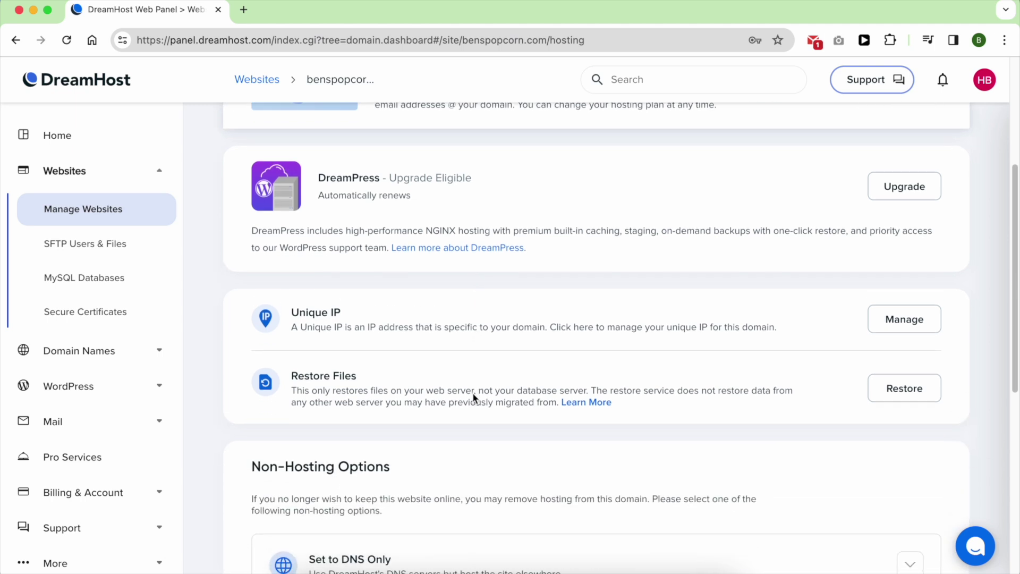
pyautogui.click(889, 395)
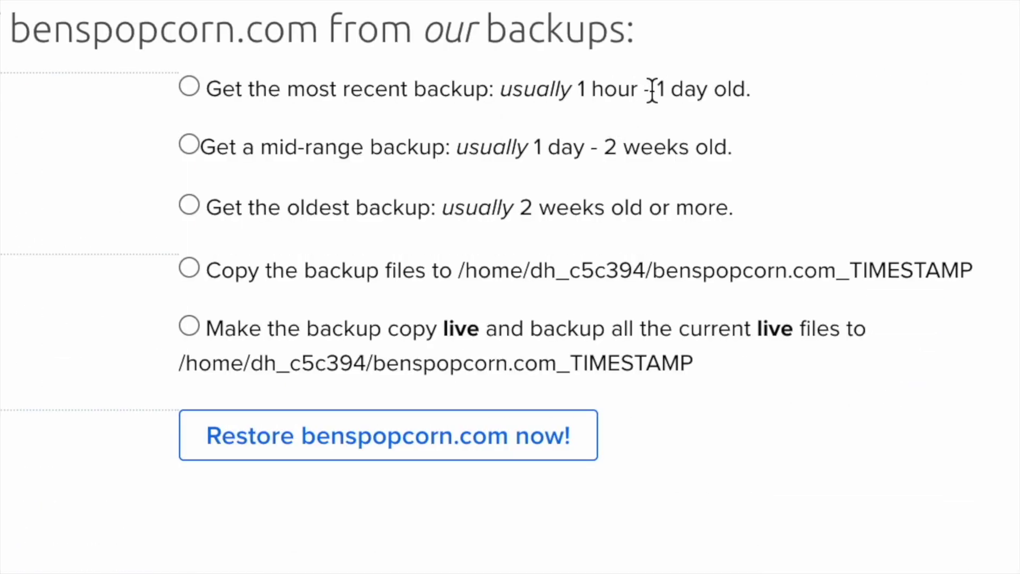
pyautogui.moveTo(664, 286); pyautogui.dragTo(716, 285)
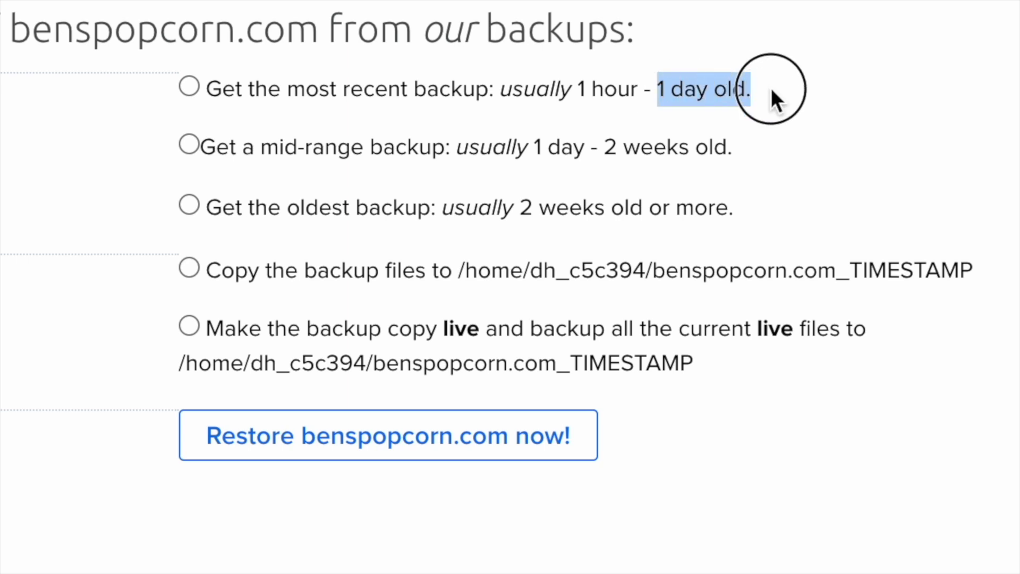
pyautogui.moveTo(733, 147); pyautogui.dragTo(604, 149)
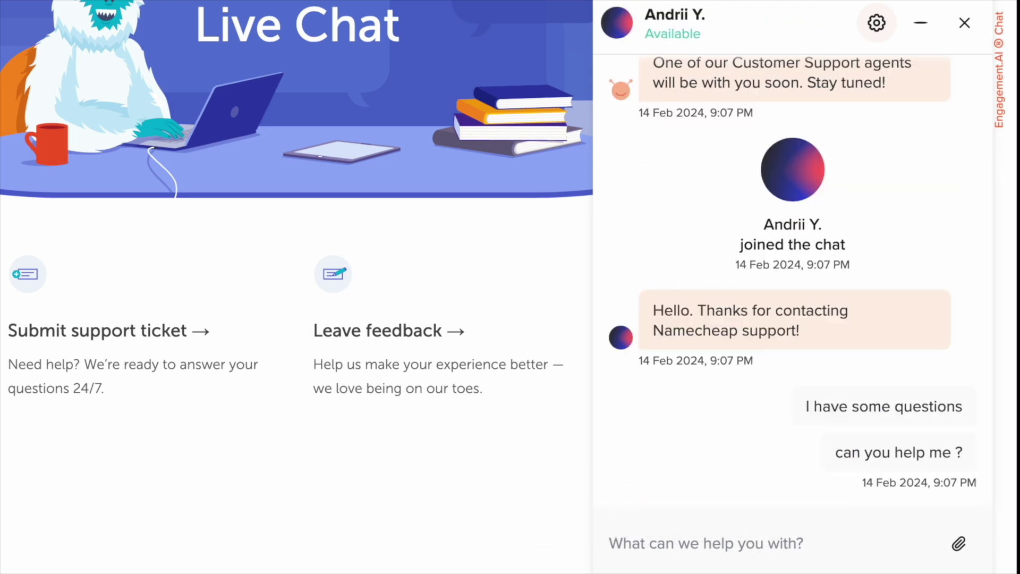
# Ask Namecheap support about the live chat's opening hours and send a short acknowledgement.
pyautogui.write('what are t')
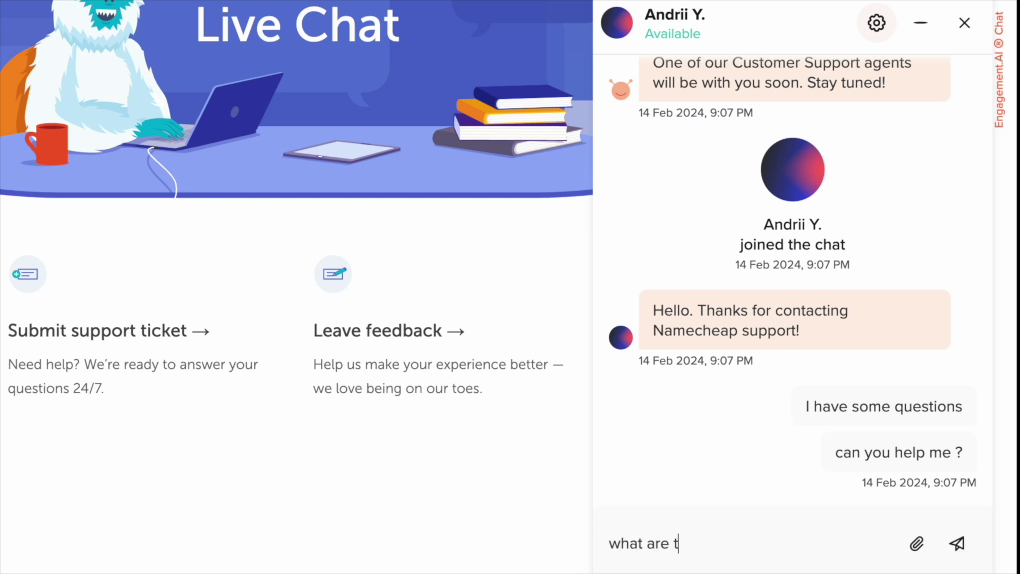
pyautogui.write('he openin')
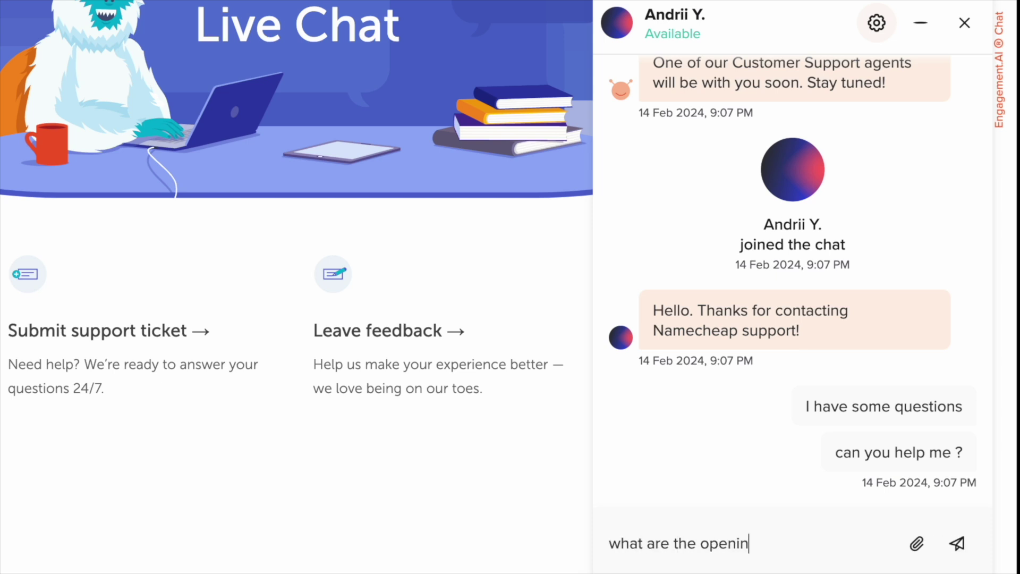
pyautogui.write('g hours of the live ')
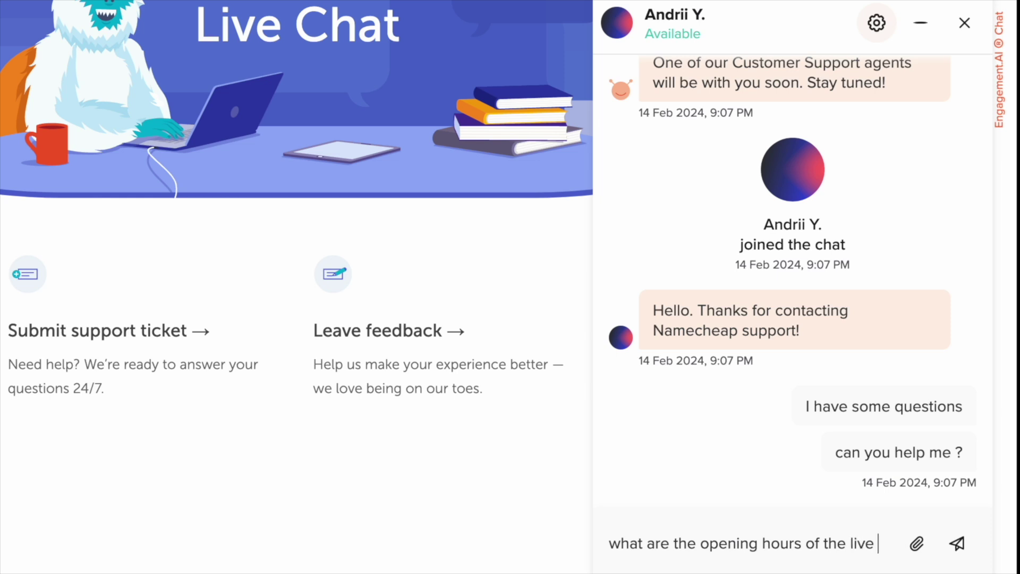
pyautogui.write('chat support ')
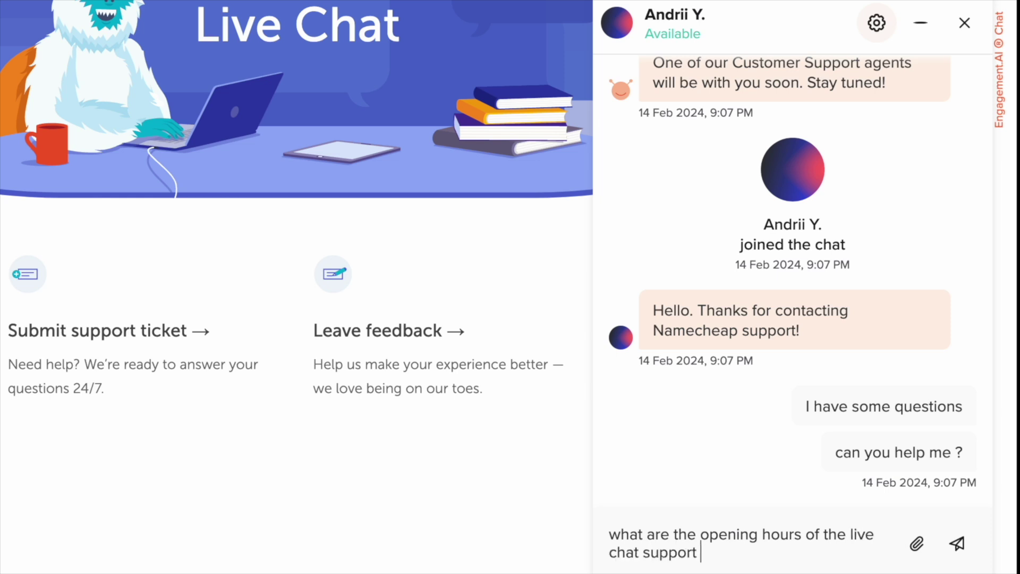
pyautogui.write('?')
pyautogui.press('Return')
pyautogui.scroll(5, 296, 246)
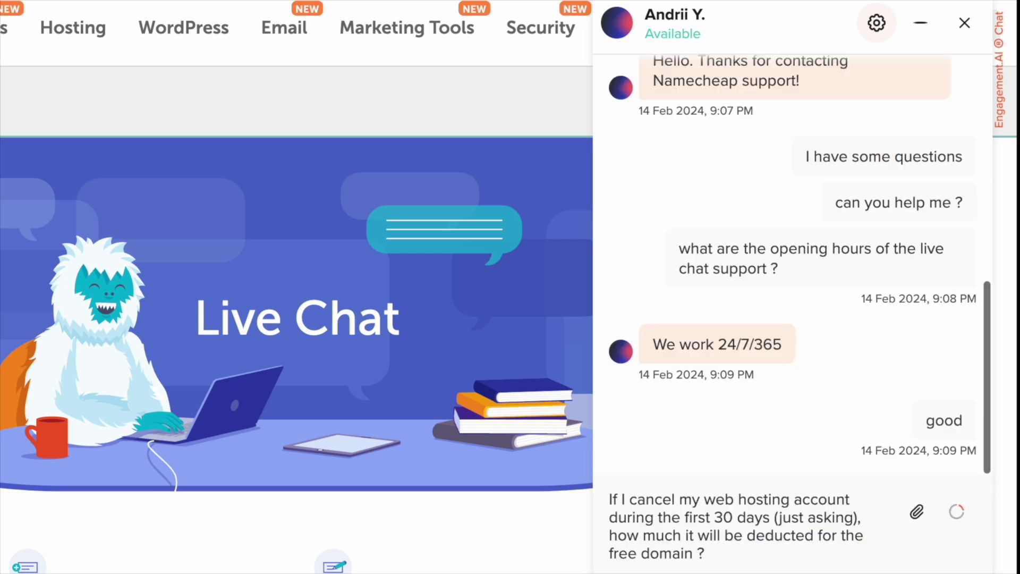
pyautogui.press('Return')
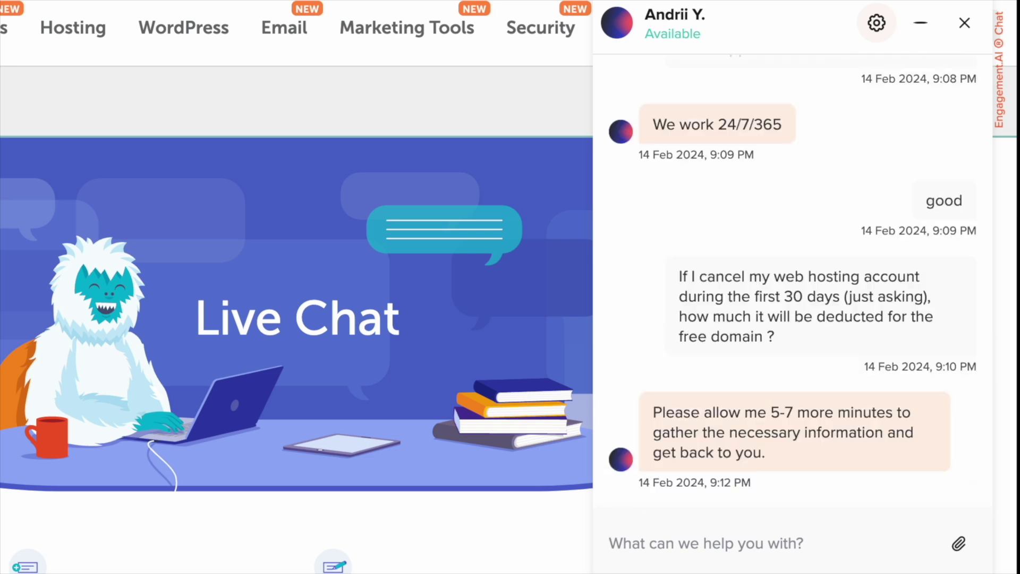
# Thank the agent, wish them a nice day, and submit thumbs-up feedback.
pyautogui.write('good th')
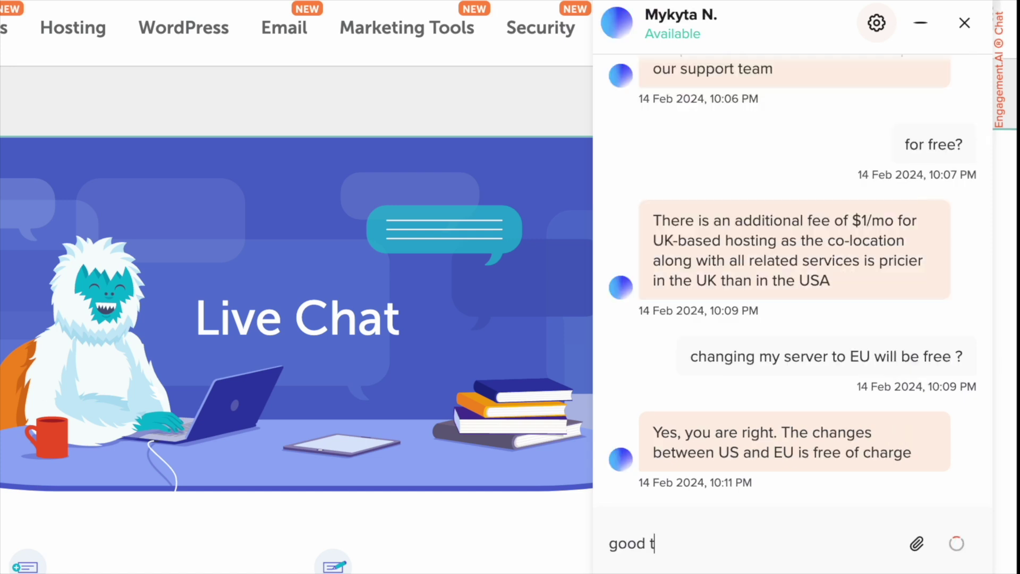
pyautogui.press('Return')
pyautogui.write('thank you for your time')
pyautogui.press('Return')
pyautogui.write('have a nice day')
pyautogui.press('Return')
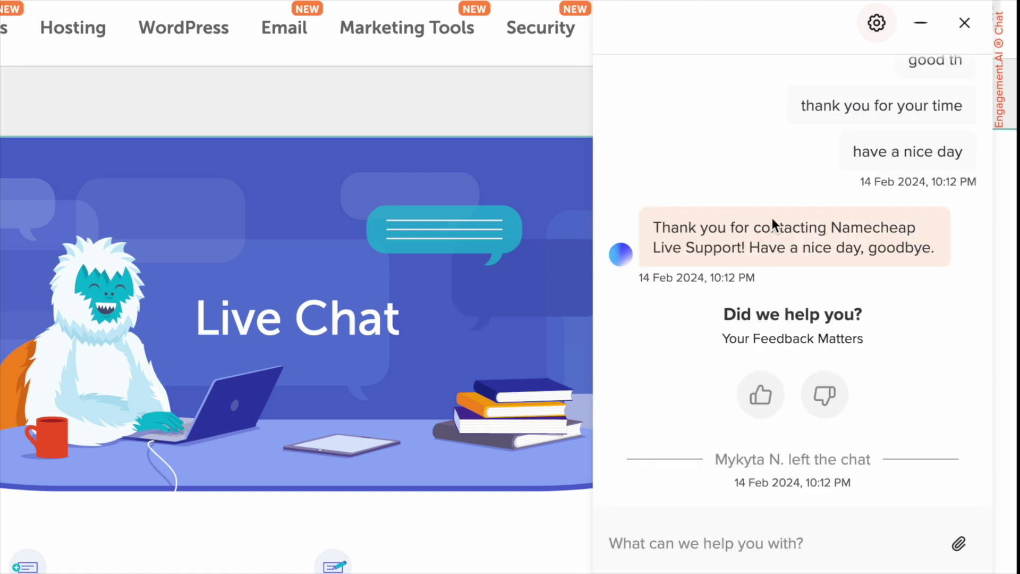
pyautogui.click(765, 398)
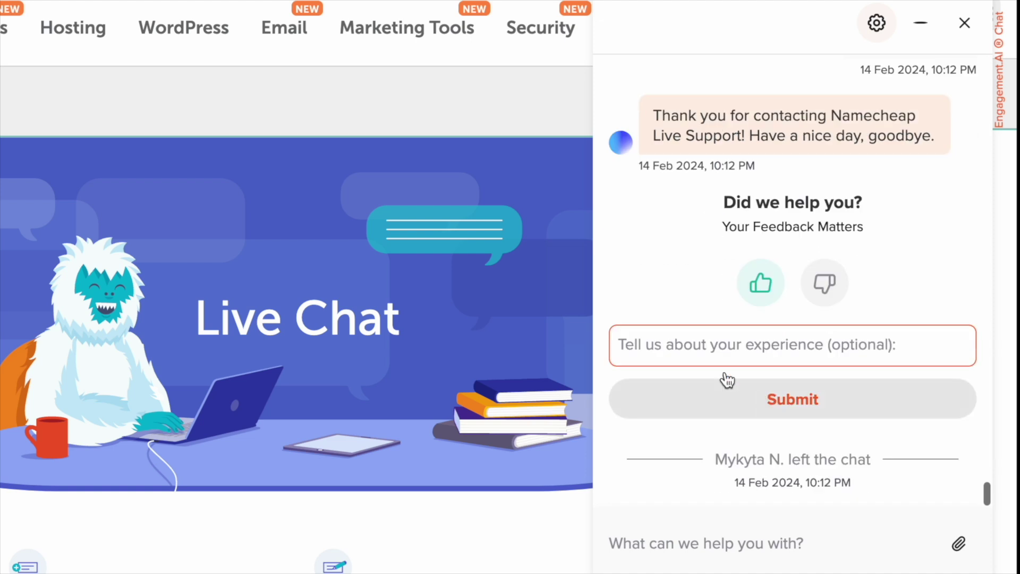
pyautogui.click(808, 408)
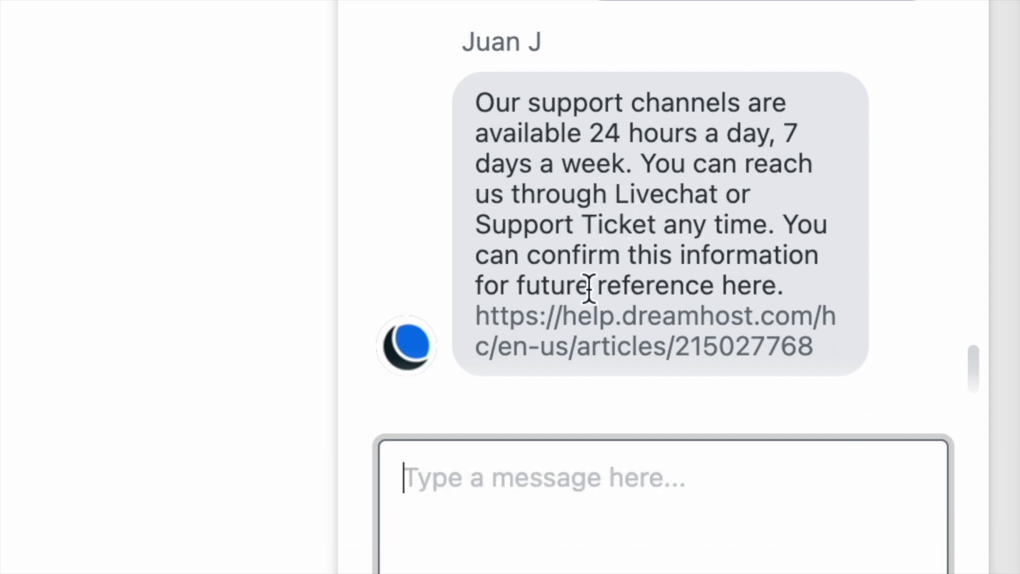
# Ask DreamHost for WordPress speed tips and about the refund deduction for an already redeemed free domain.
pyautogui.write('is there ')
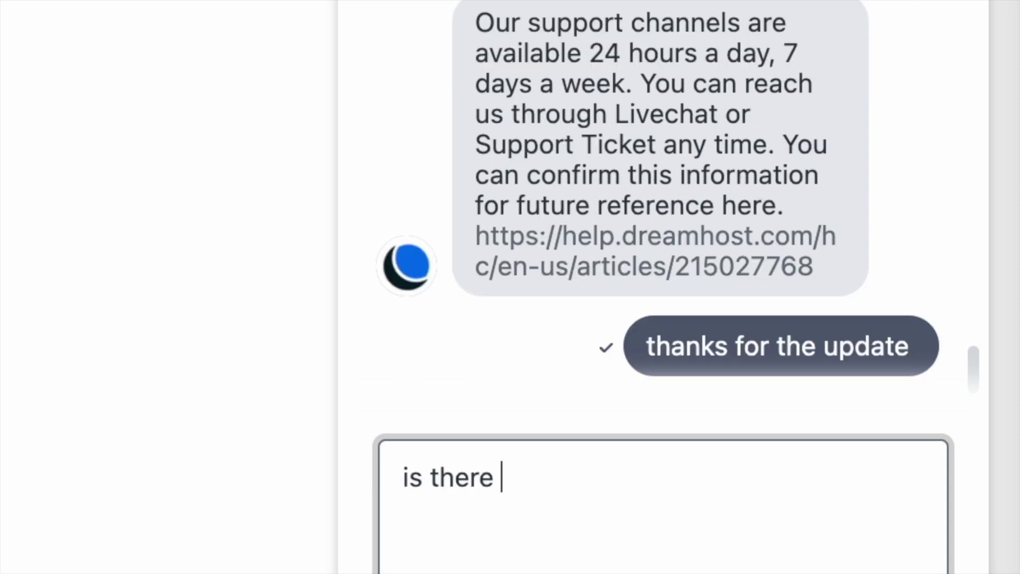
pyautogui.write('any tips to make my wordpress ')
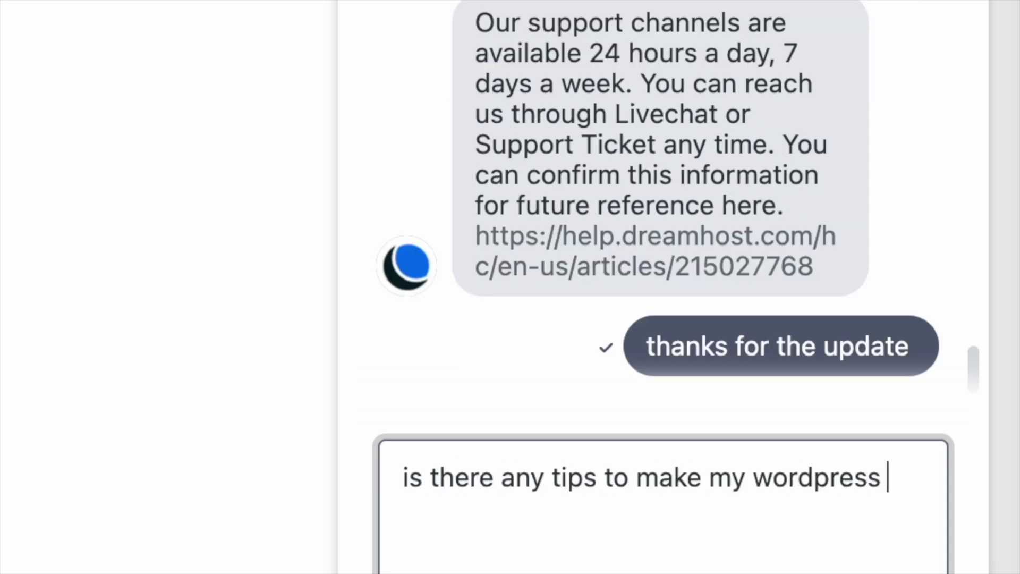
pyautogui.write('site load faster ?')
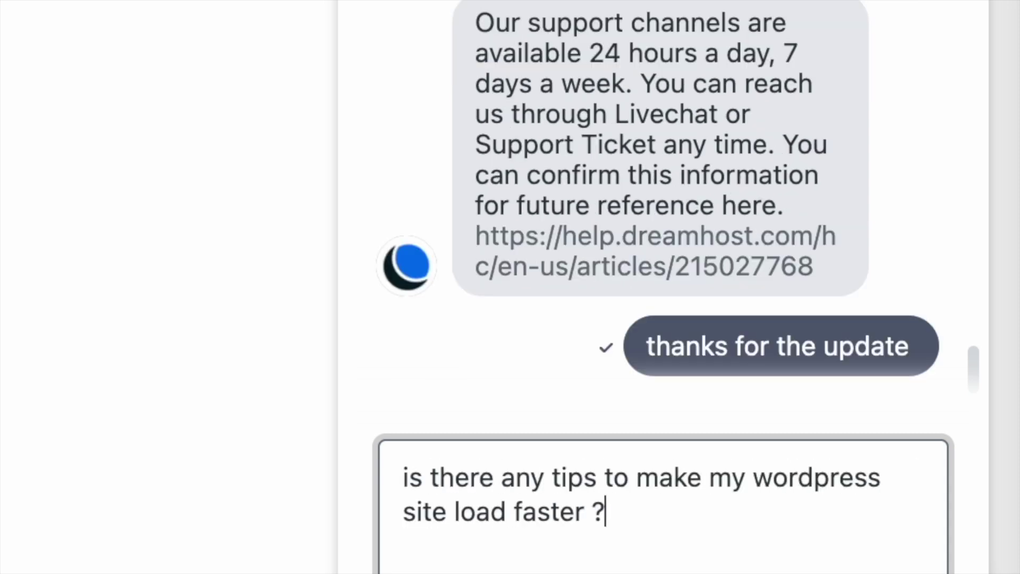
pyautogui.press('Return')
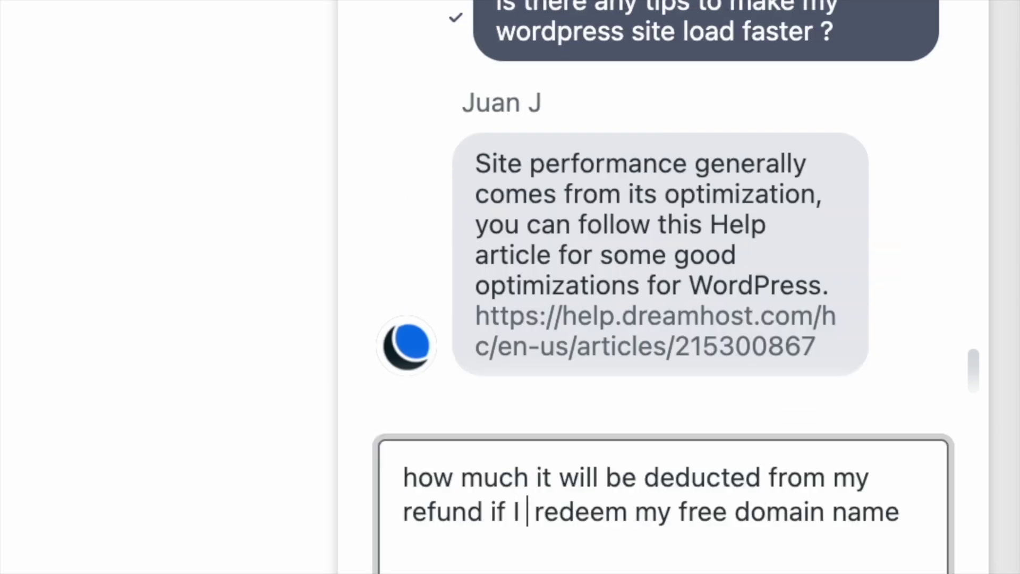
pyautogui.write('already redeem my free domain name')
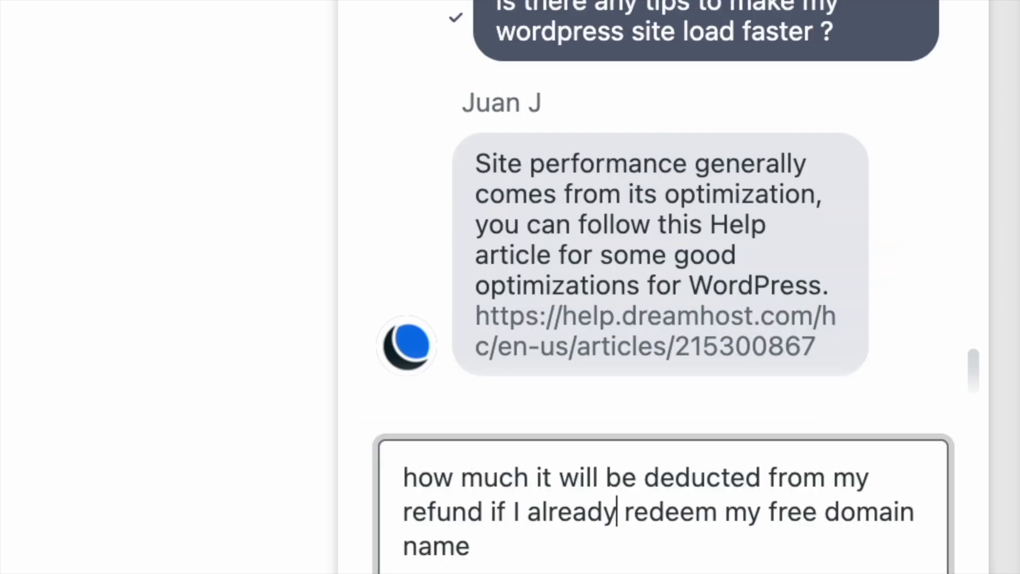
pyautogui.click(721, 511)
pyautogui.write('ed')
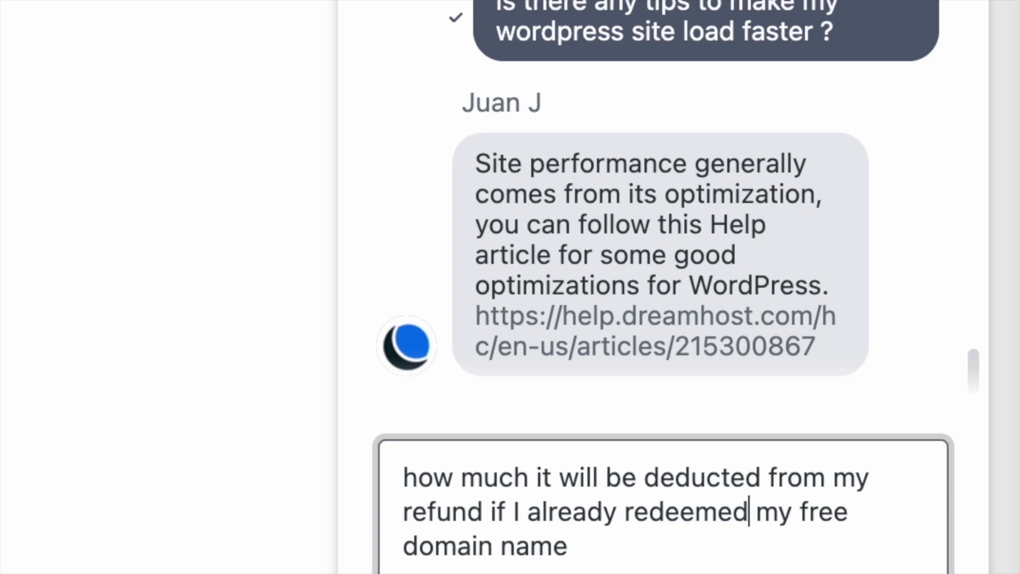
pyautogui.press('Return')
# Thank the agent by name, call them a legend, and wish them a nice day.
pyautogui.write('thank you for your support ')
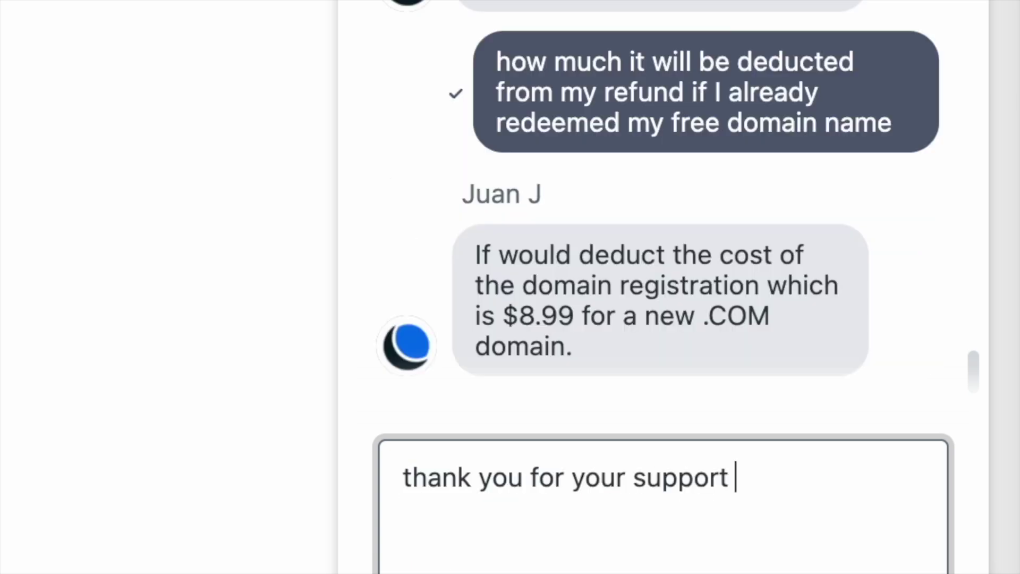
pyautogui.write('Juan')
pyautogui.press('Return')
pyautogui.write("you're a legend as alwayss")
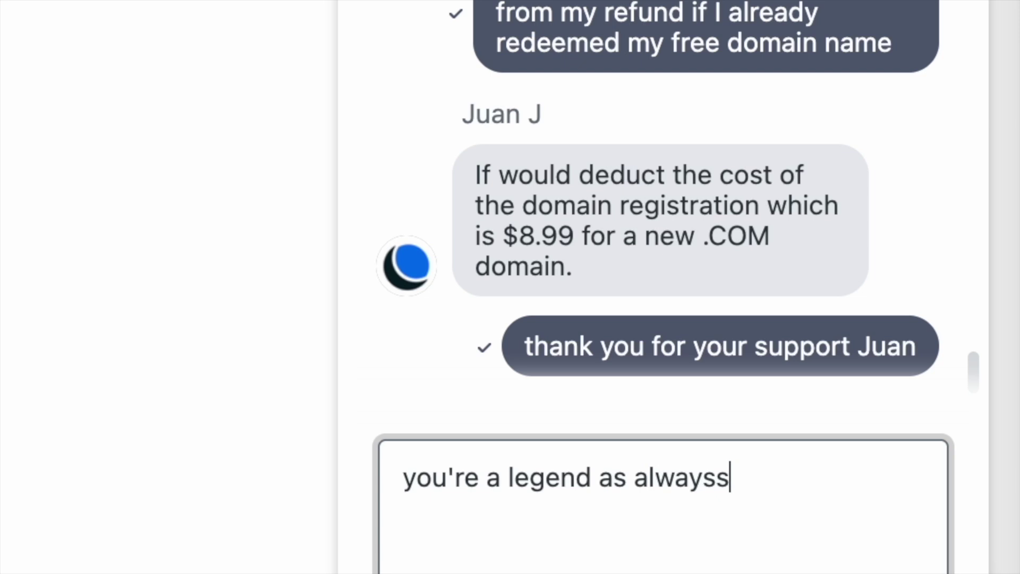
pyautogui.press('Return')
pyautogui.write('have good')
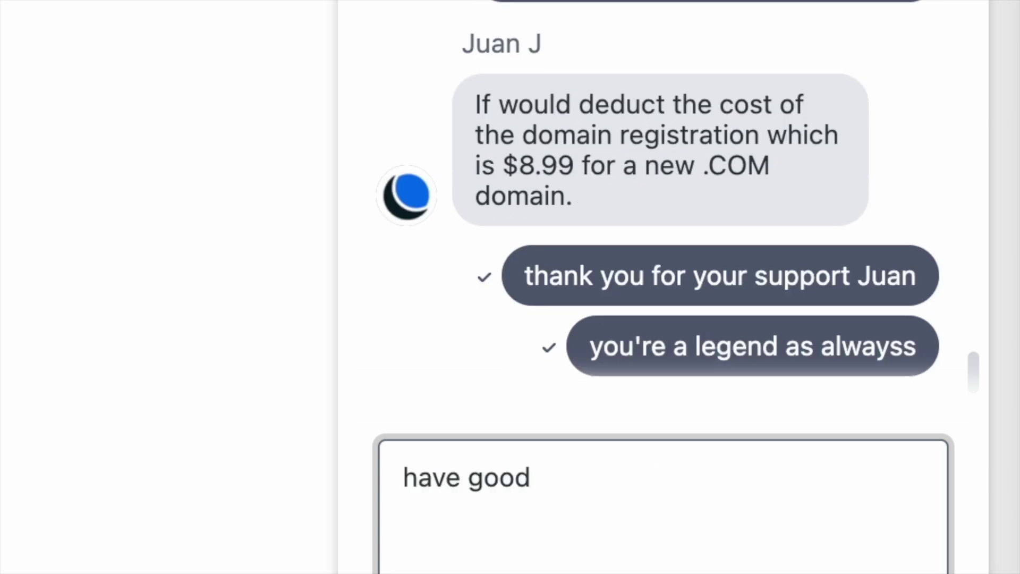
pyautogui.press('BackSpace')
pyautogui.press('BackSpace')
pyautogui.press('BackSpace')
pyautogui.press('BackSpace')
pyautogui.write('a nice day')
pyautogui.press('Return')
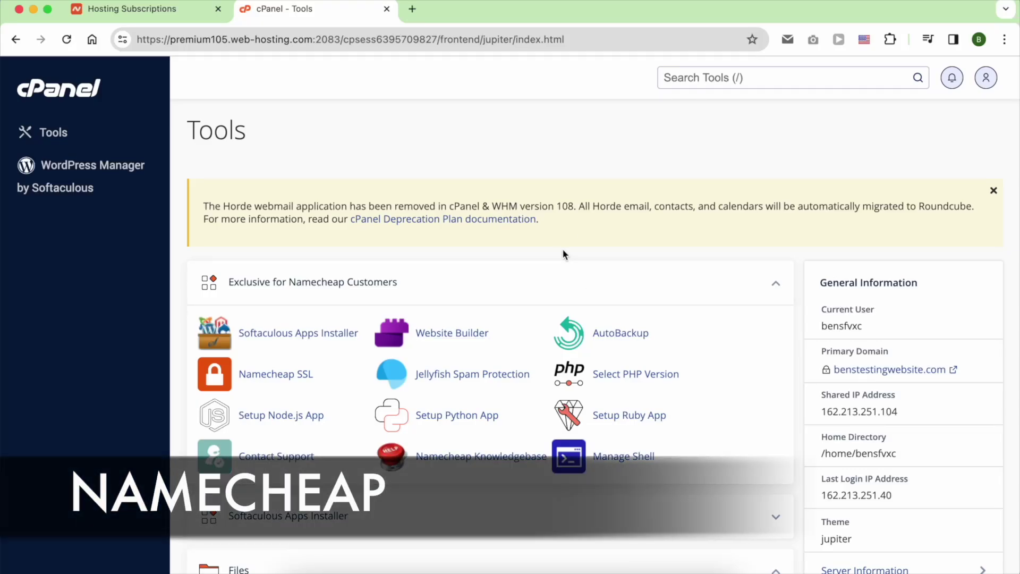
# Scroll cPanel Tools down to the Email section and open Email Accounts.
pyautogui.scroll(-10, 563, 254)
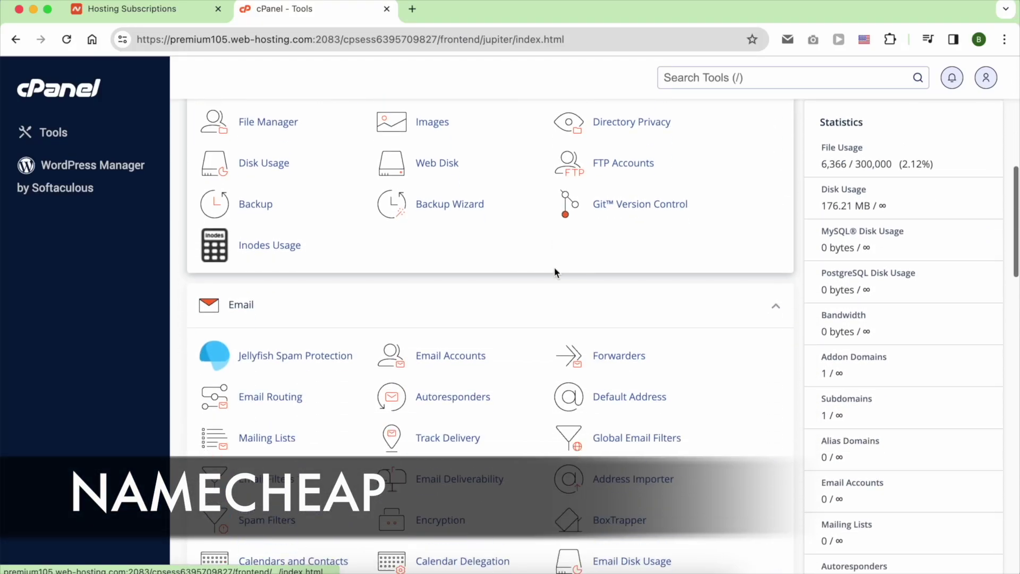
pyautogui.scroll(-3, 554, 272)
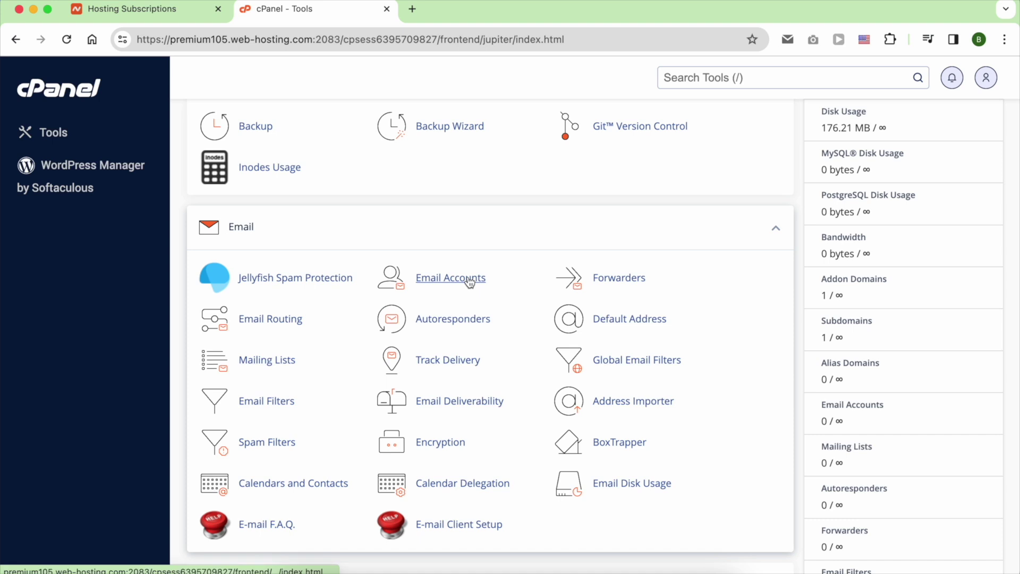
pyautogui.click(471, 282)
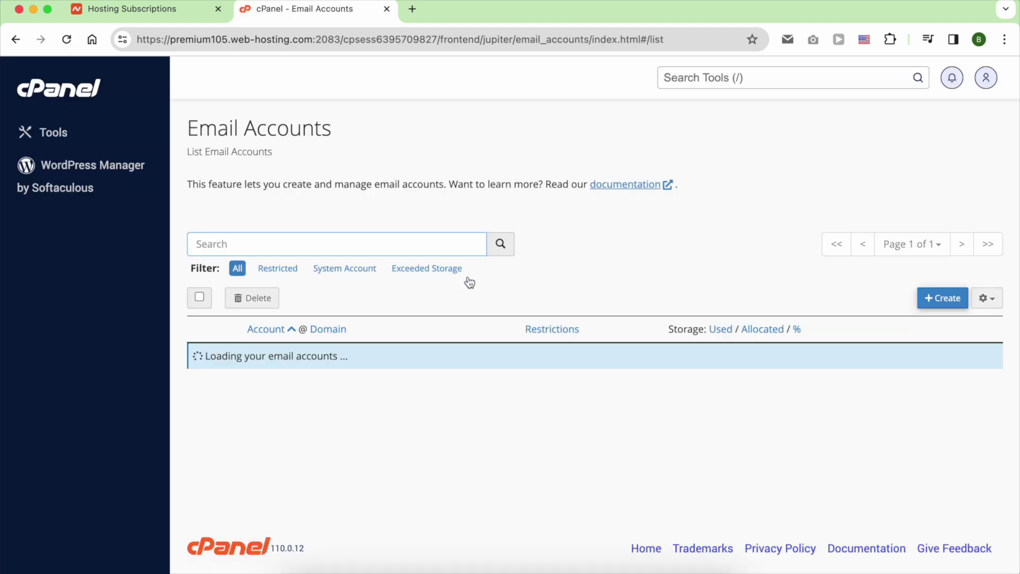
# Start a new email account on benstestingwebsite.com and enter its mailbox username.
pyautogui.click(446, 200)
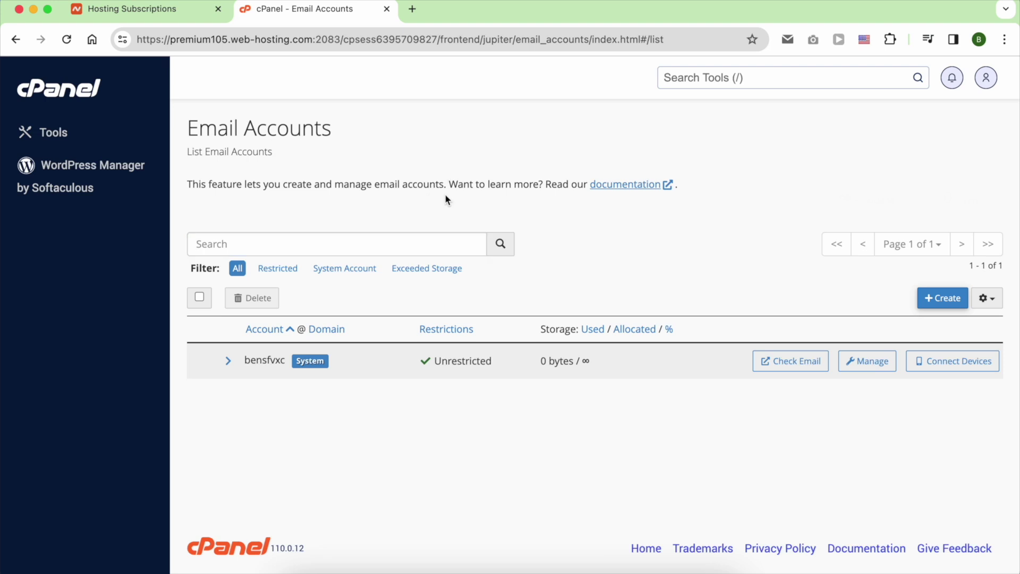
pyautogui.click(934, 297)
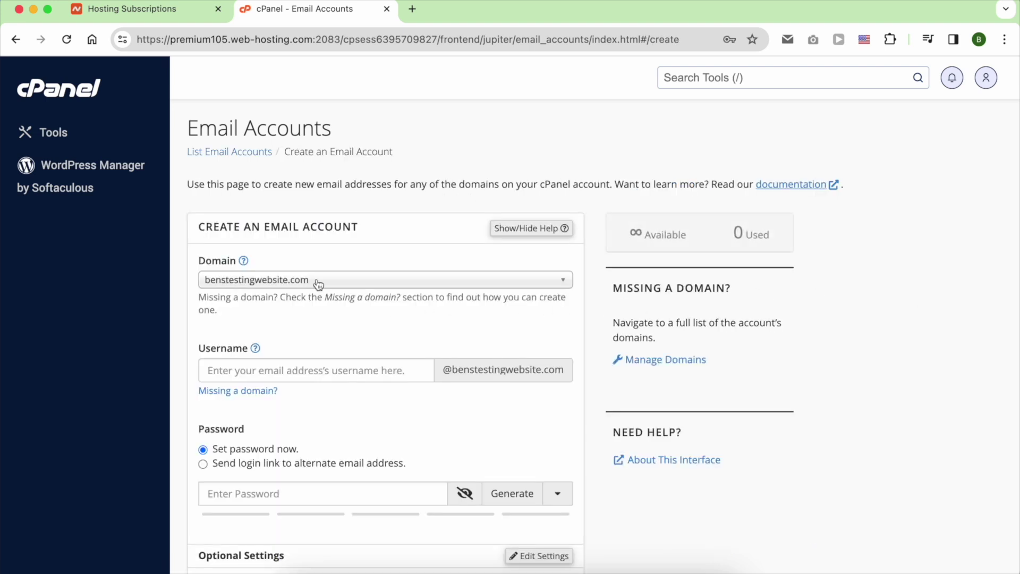
pyautogui.click(318, 282)
pyautogui.click(319, 287)
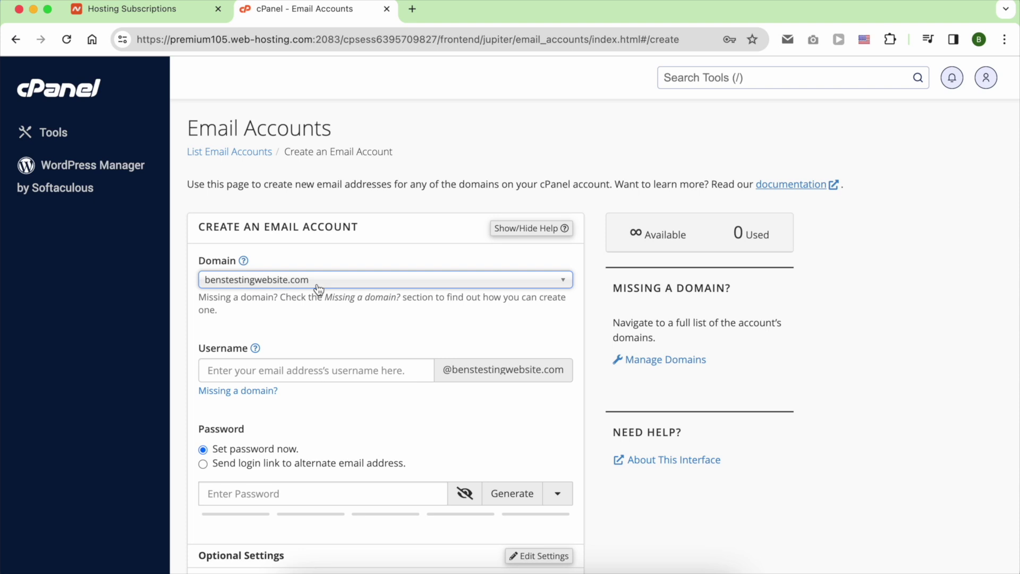
pyautogui.click(308, 370)
pyautogui.write('be')
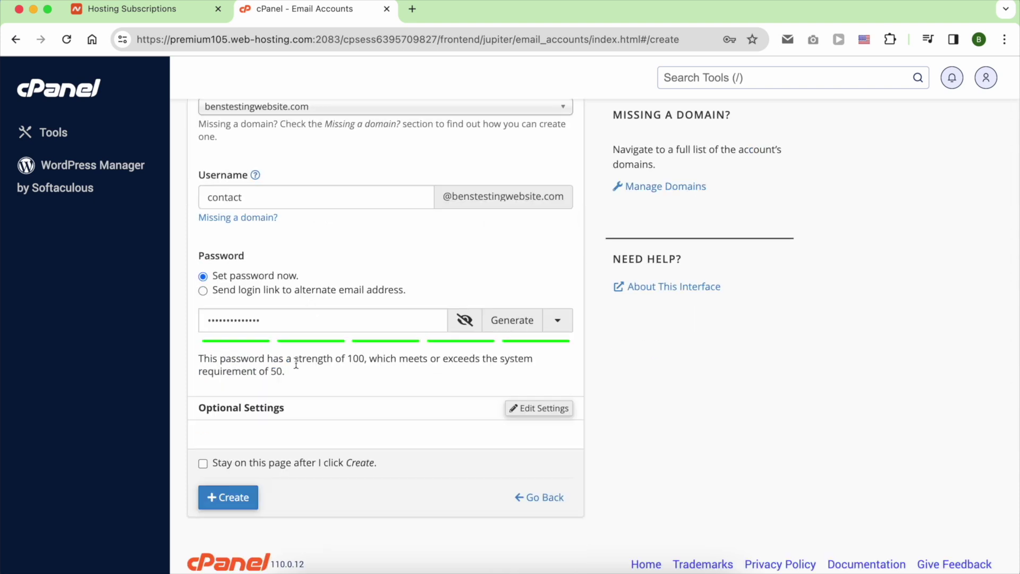
# Give the mailbox unlimited storage, create it, decline saving the password, and open its webmail.
pyautogui.click(528, 408)
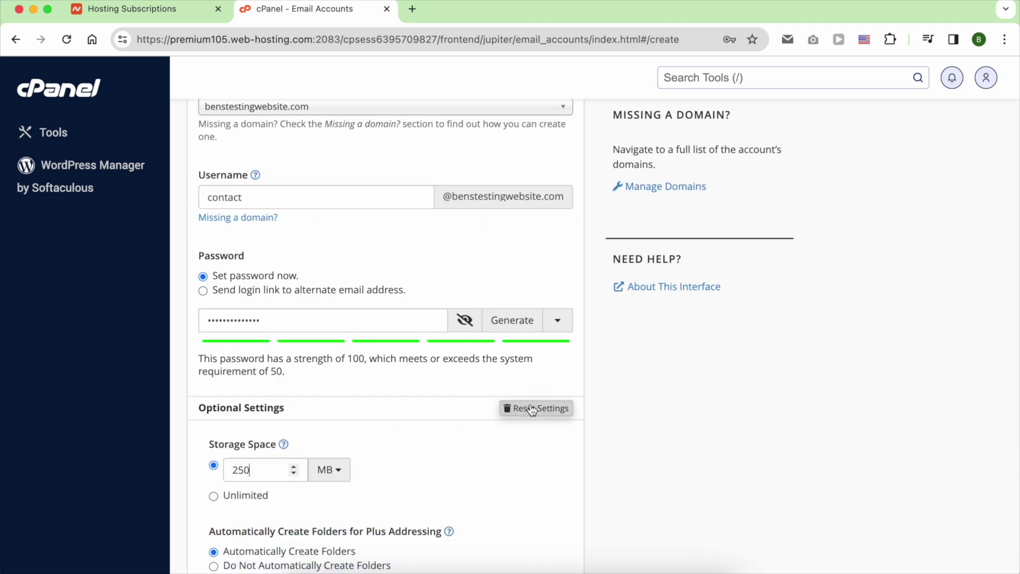
pyautogui.scroll(-3, 381, 412)
pyautogui.click(254, 342)
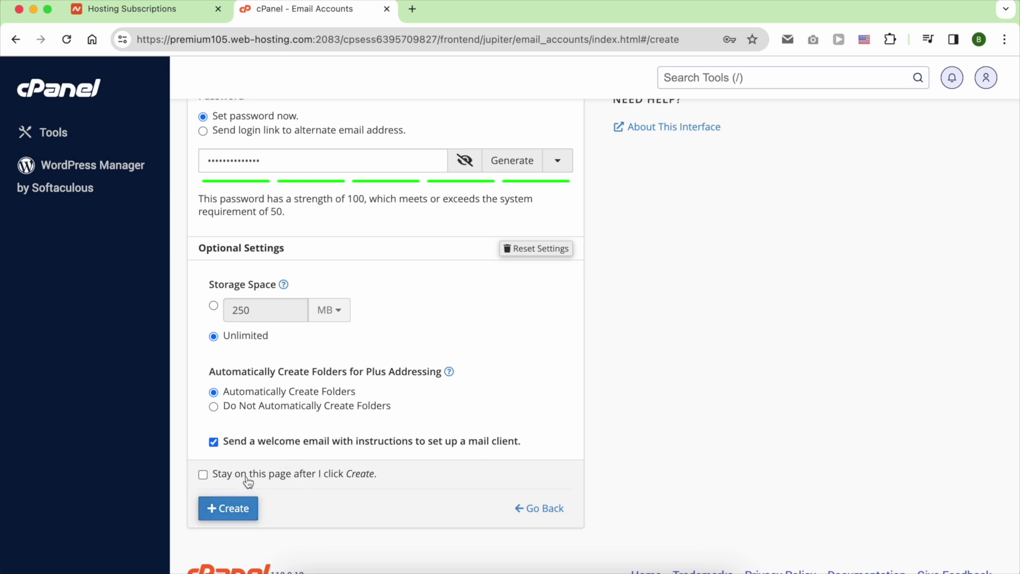
pyautogui.click(239, 505)
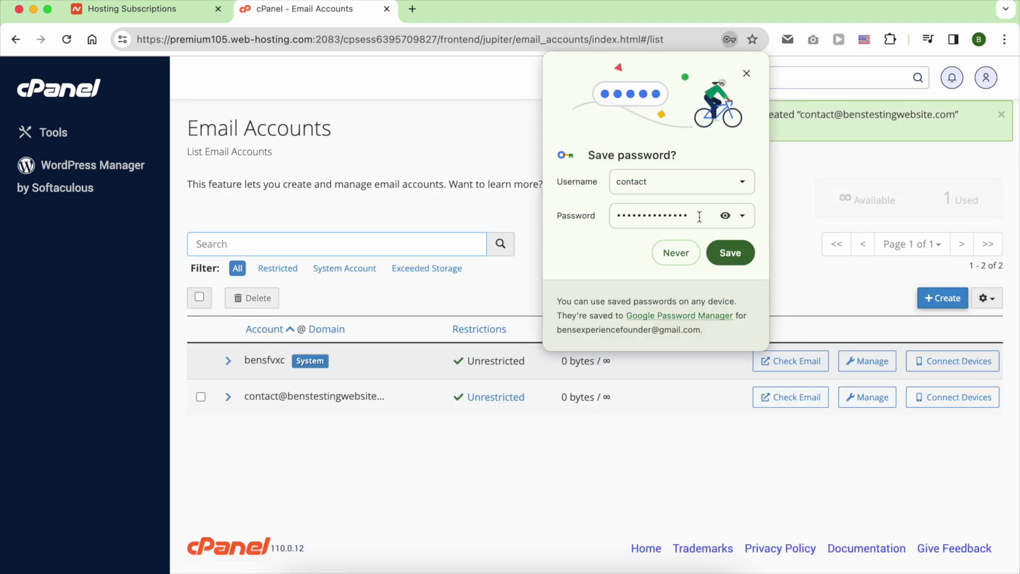
pyautogui.click(746, 75)
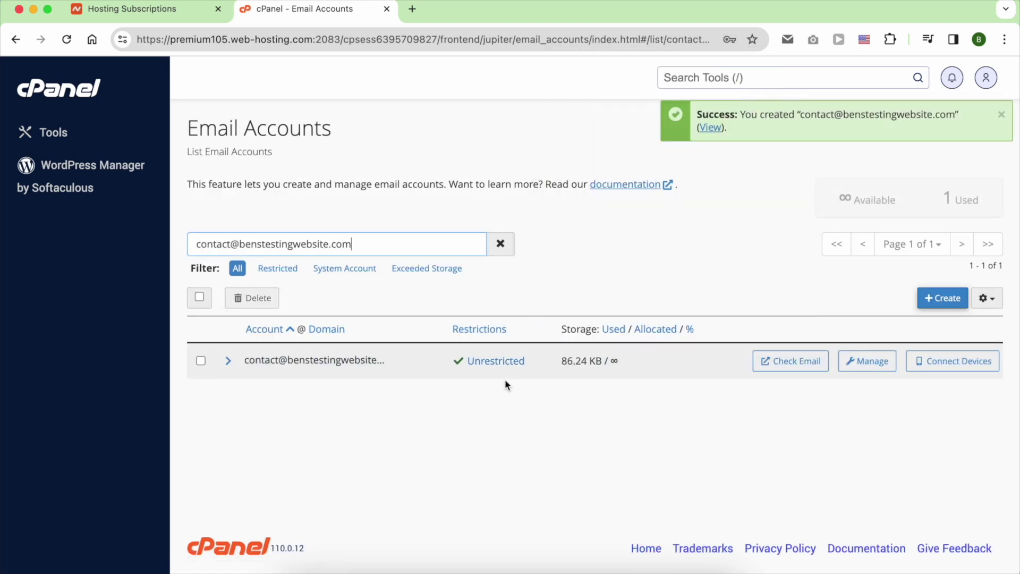
pyautogui.click(777, 363)
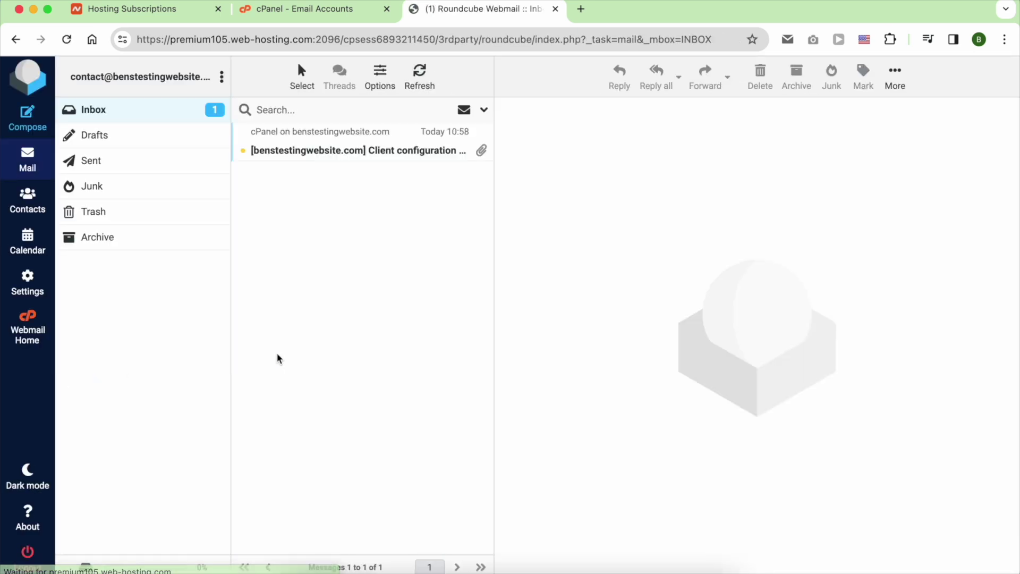
# Read the Client configuration settings email, view the carddav attachment options, then expand DreamHost's Mail section.
pyautogui.click(375, 153)
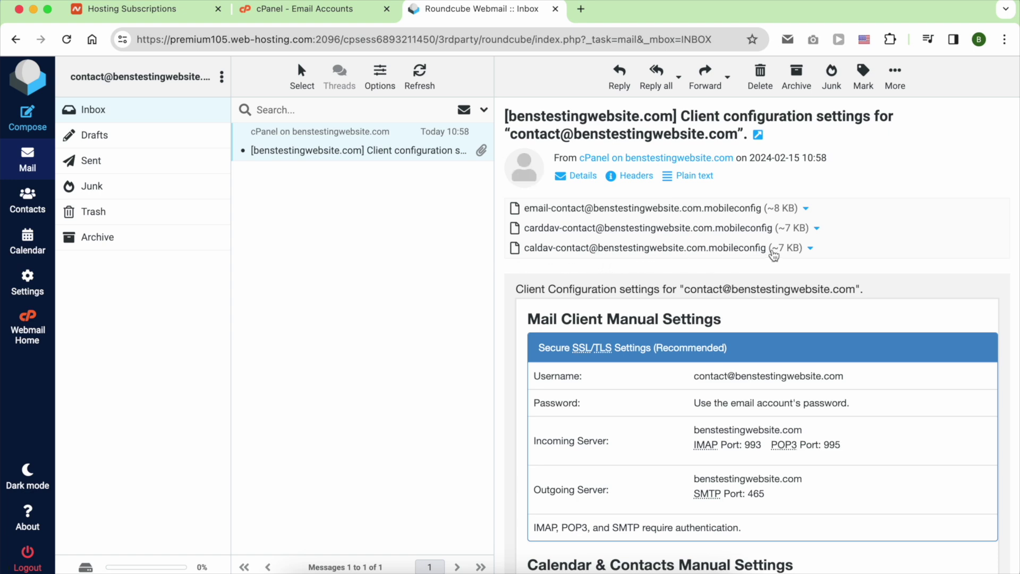
pyautogui.click(817, 231)
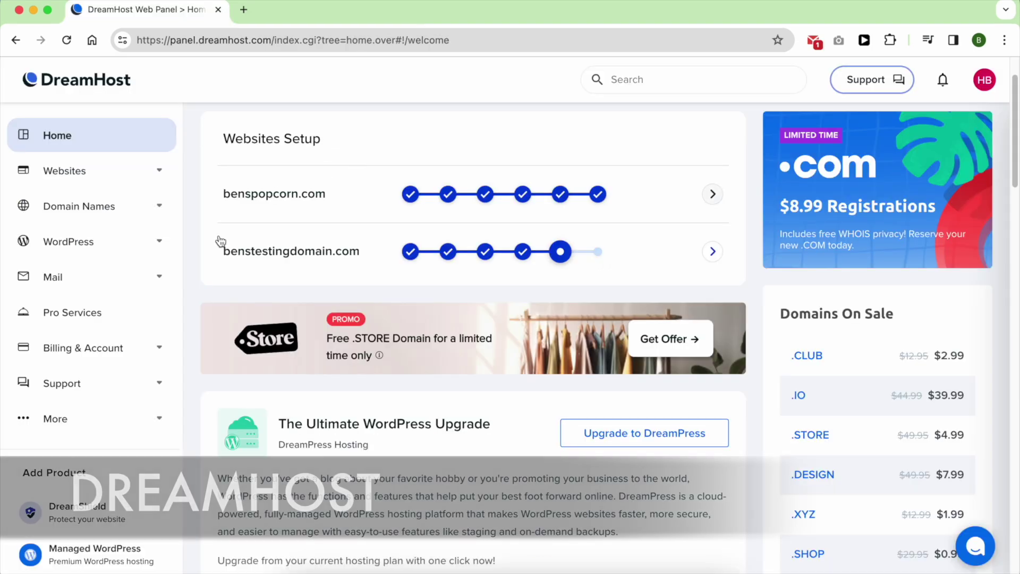
pyautogui.click(159, 278)
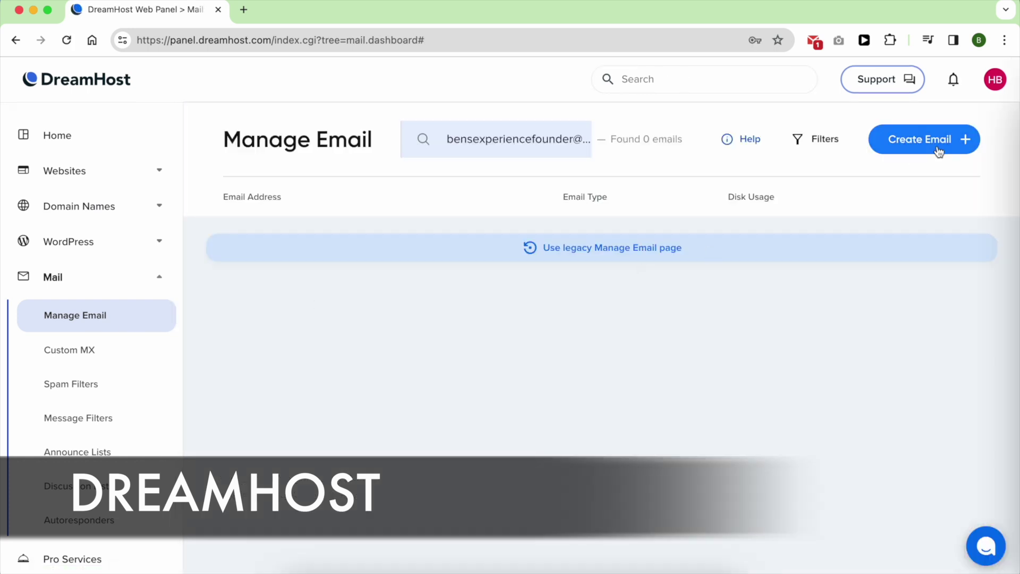
# Create a new 'contact' address on benstestingdomain.com as a Fully Hosted Email.
pyautogui.click(924, 139)
pyautogui.click(866, 255)
pyautogui.click(792, 314)
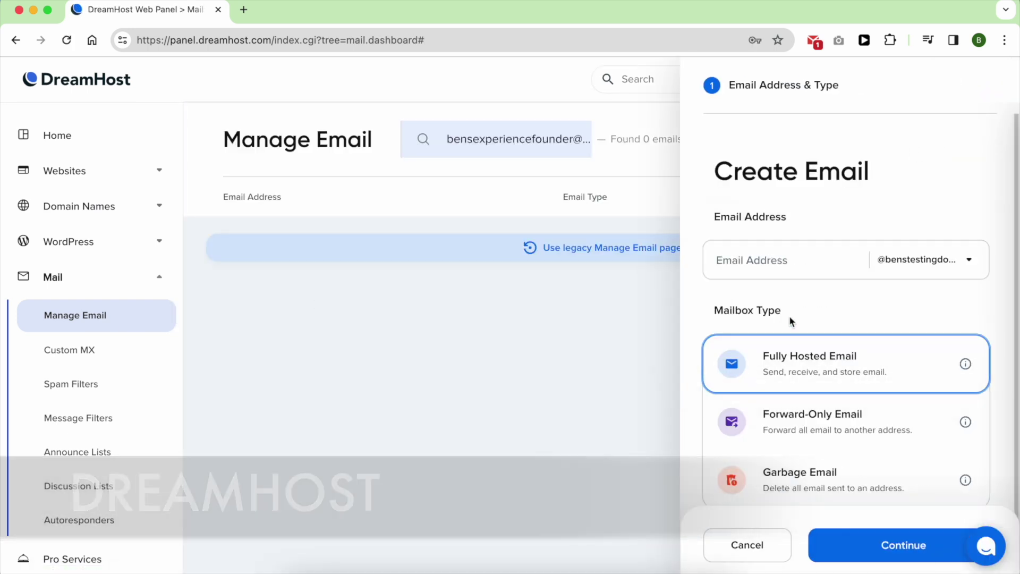
pyautogui.click(875, 545)
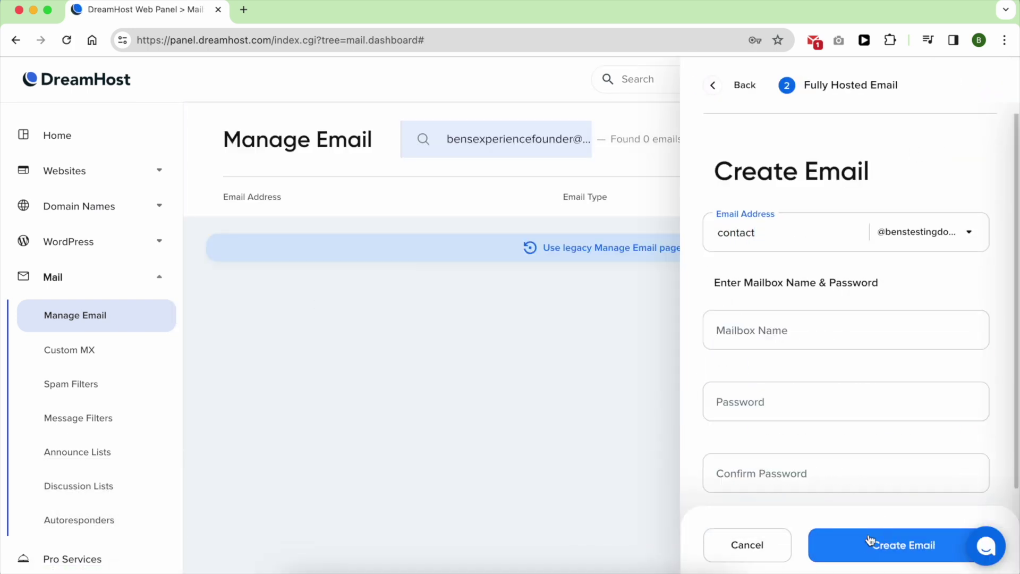
# Name the mailbox 'your name', create it, and log in to its webmail inbox.
pyautogui.click(805, 330)
pyautogui.write('your name')
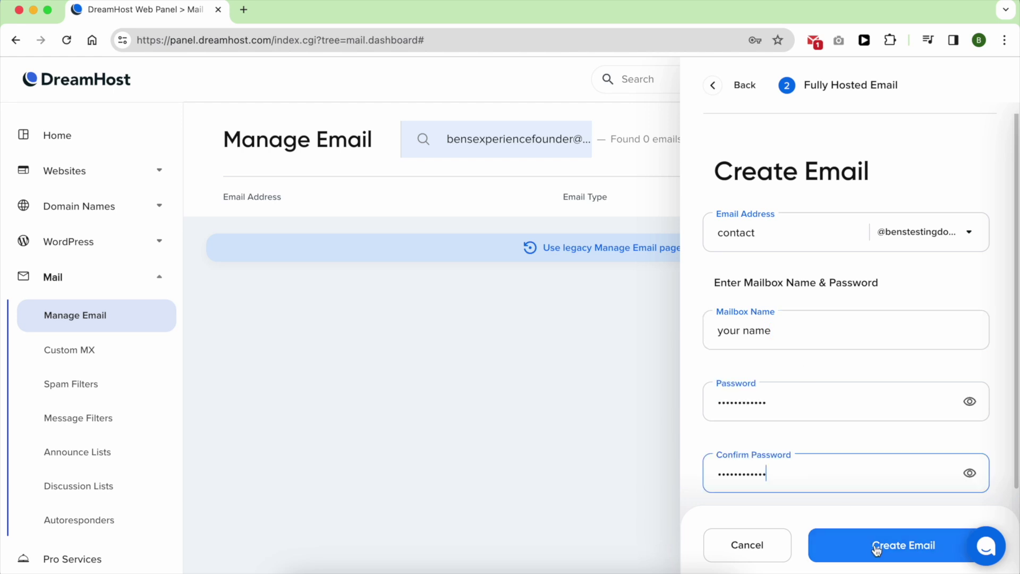
pyautogui.click(874, 545)
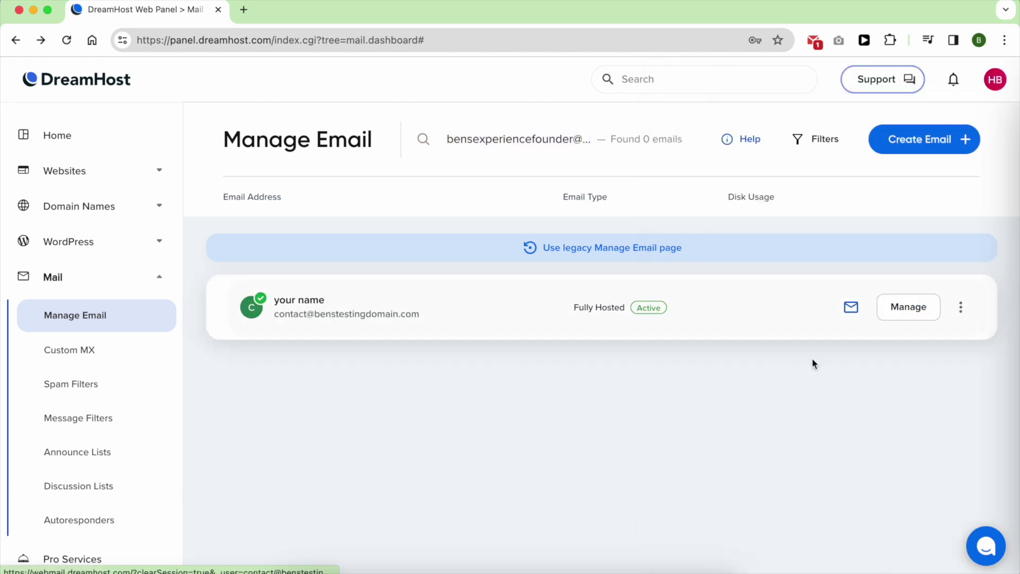
pyautogui.click(849, 305)
pyautogui.click(797, 458)
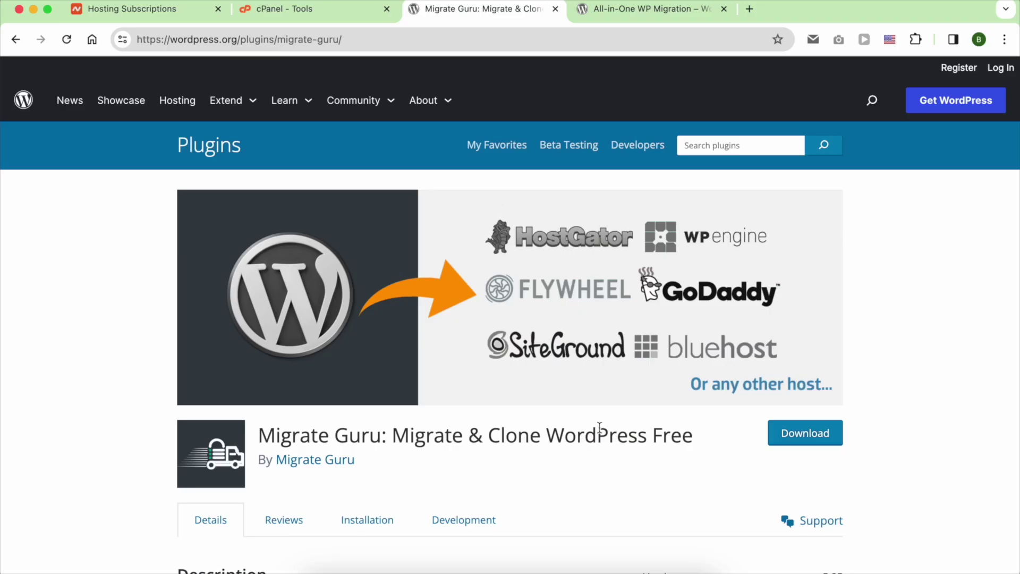
# Scroll through the Migrate Guru and All-in-One WP Migration pages, then go back to Namecheap Hosting Subscriptions.
pyautogui.scroll(-5, 599, 428)
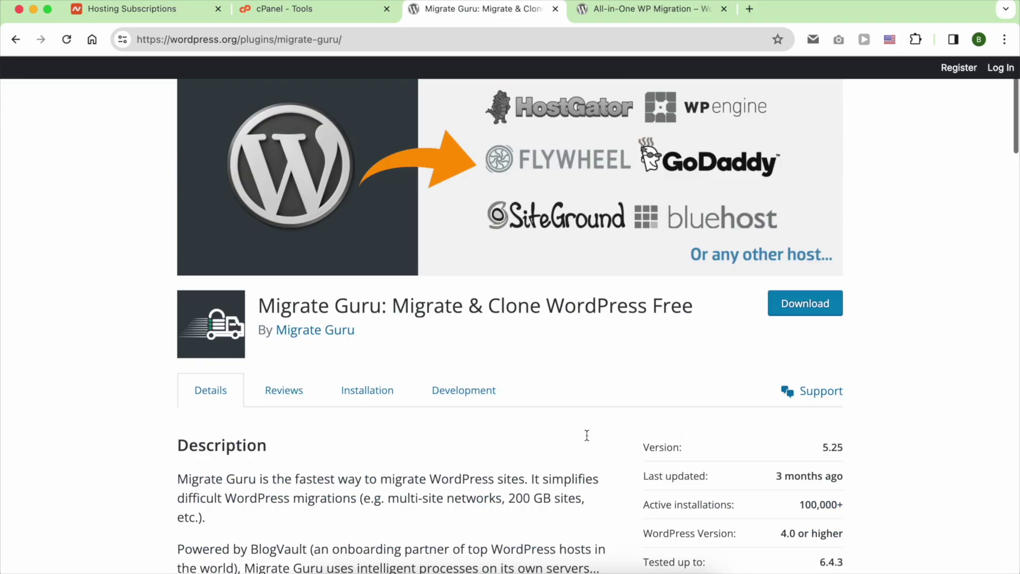
pyautogui.scroll(5, 585, 434)
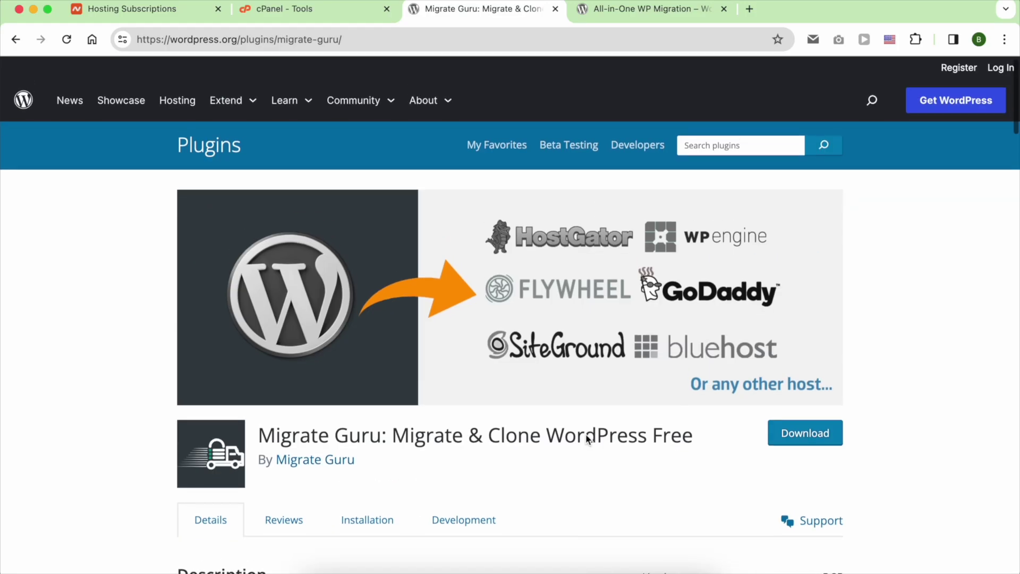
pyautogui.click(618, 16)
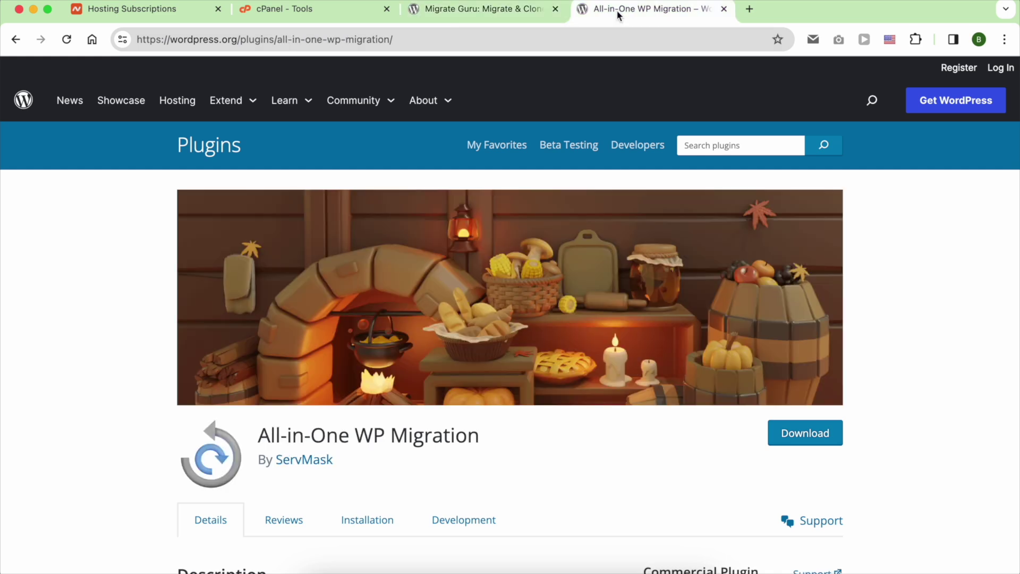
pyautogui.scroll(-5, 471, 350)
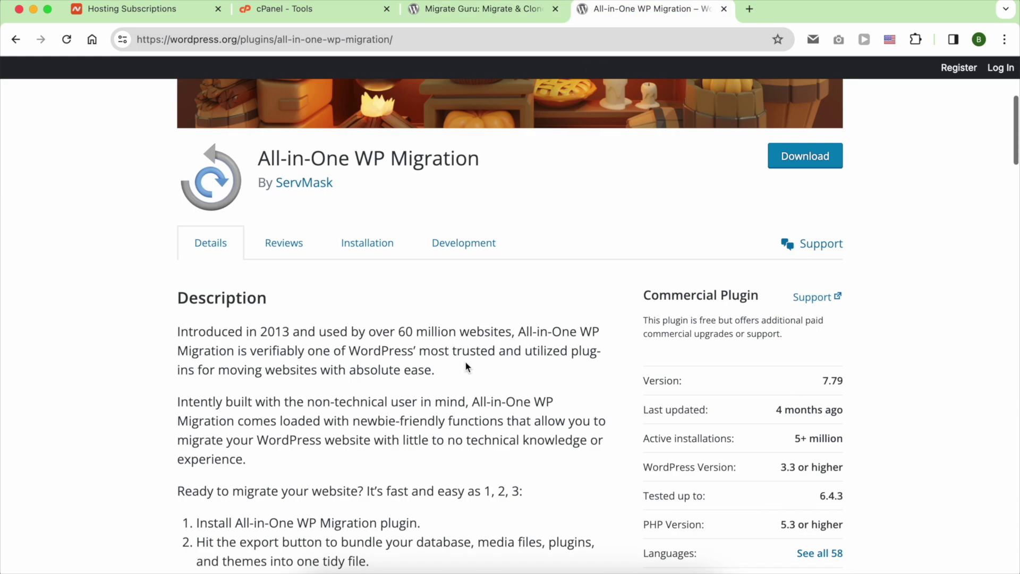
pyautogui.click(198, 9)
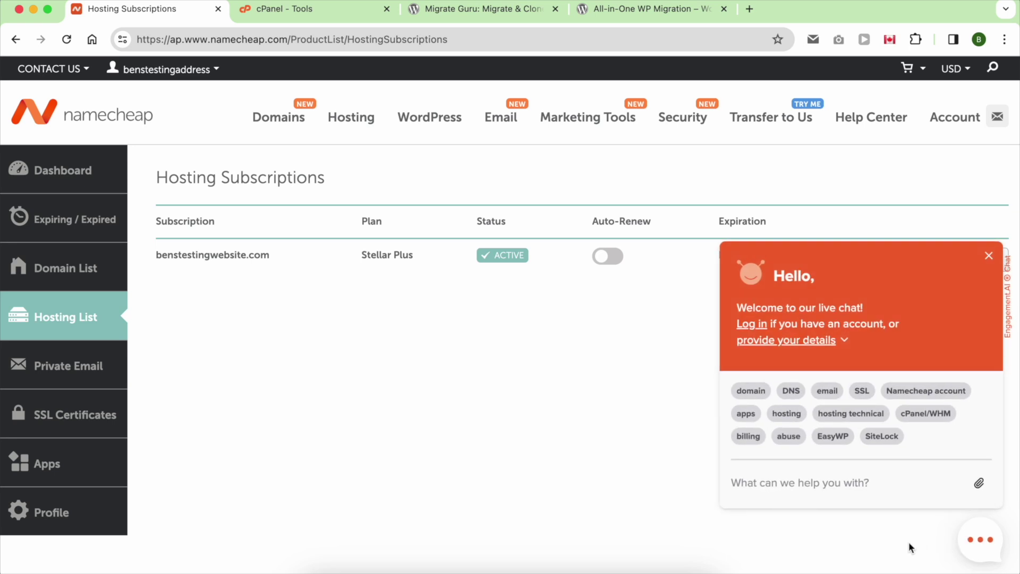
# Type 'hi can you please help do a full cpanel backup' into the Namecheap chat box.
pyautogui.write('hi ')
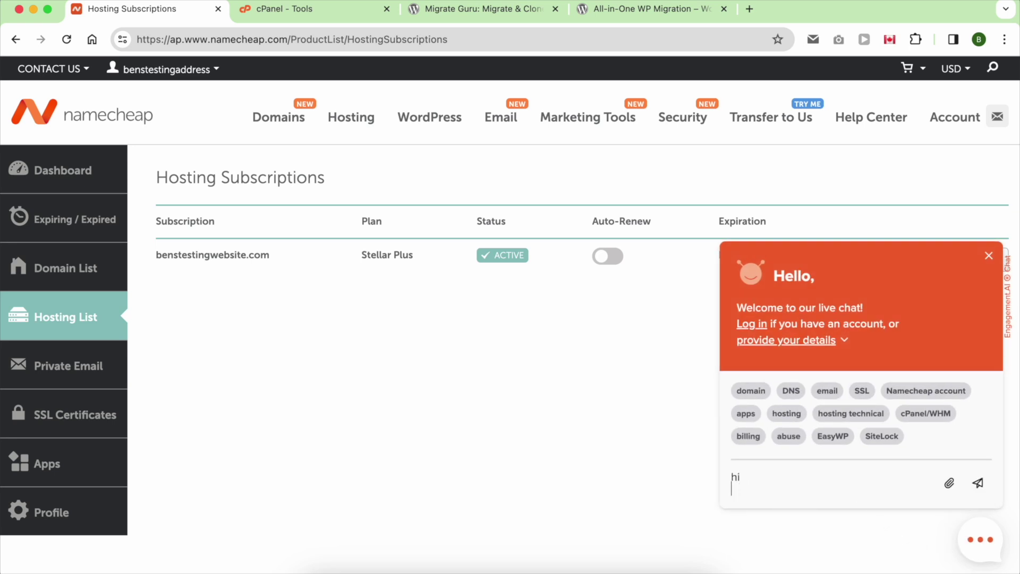
pyautogui.write('can you please ')
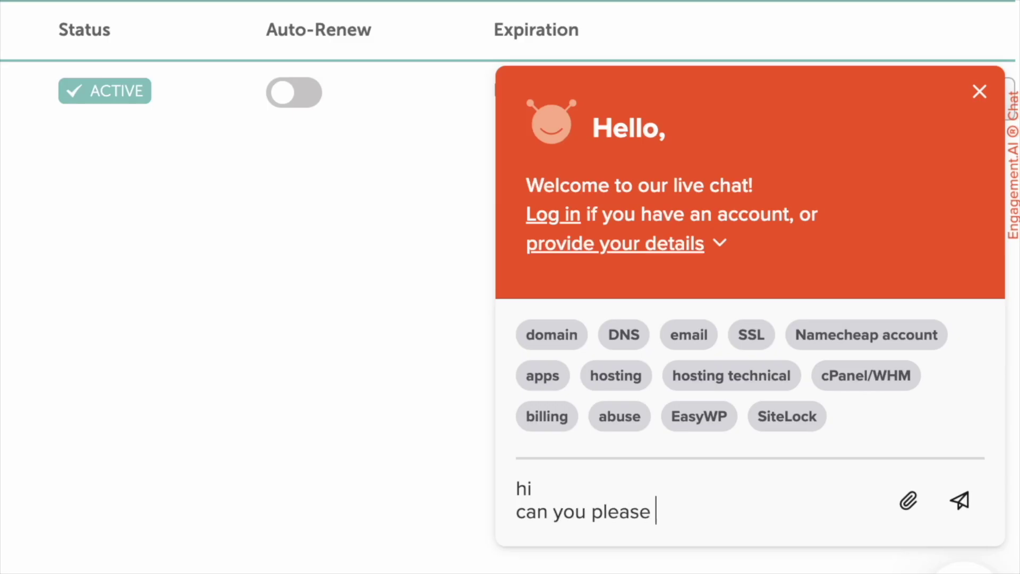
pyautogui.write('help do a full ')
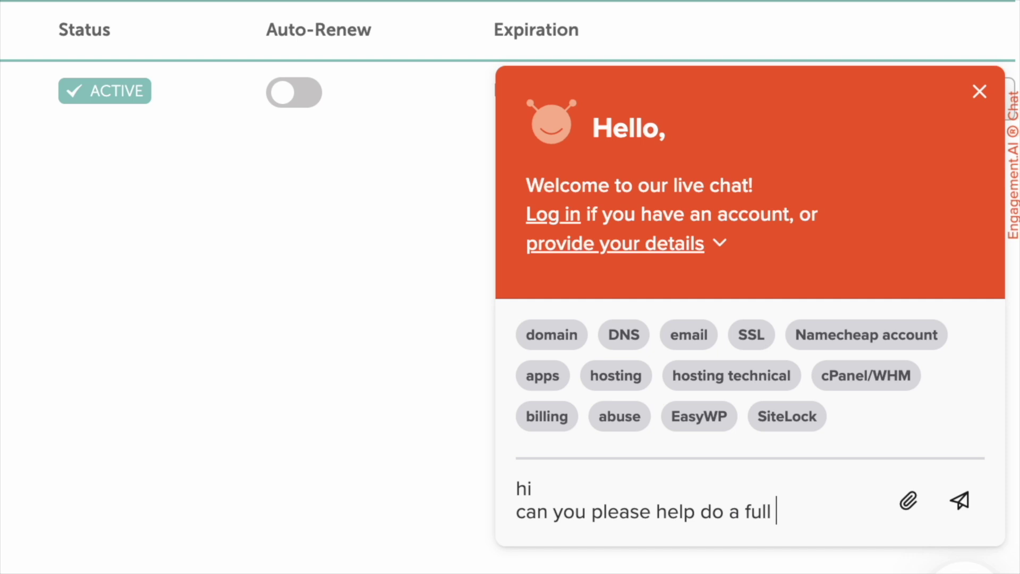
pyautogui.write('cpanel bac')
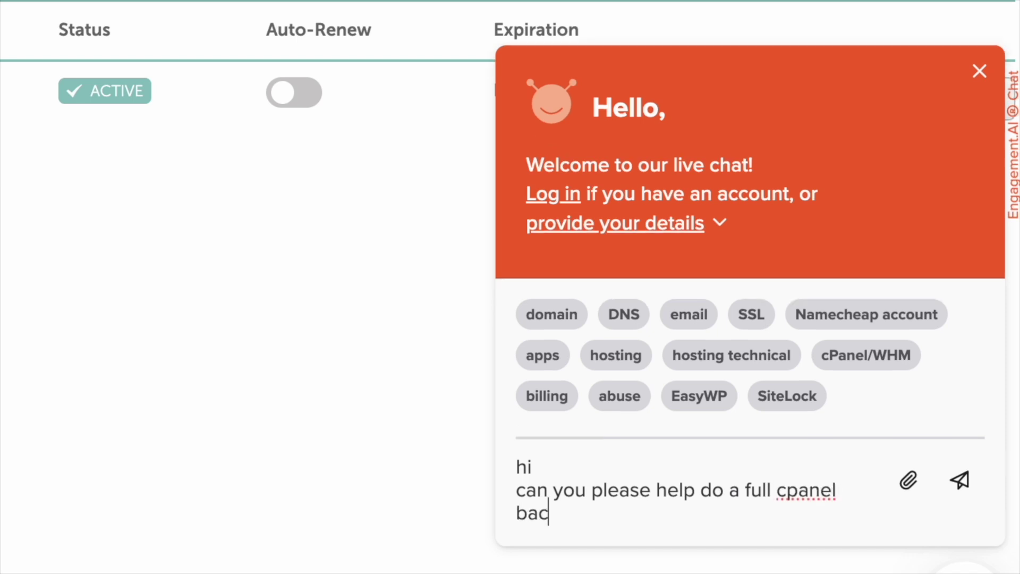
pyautogui.write('kup')
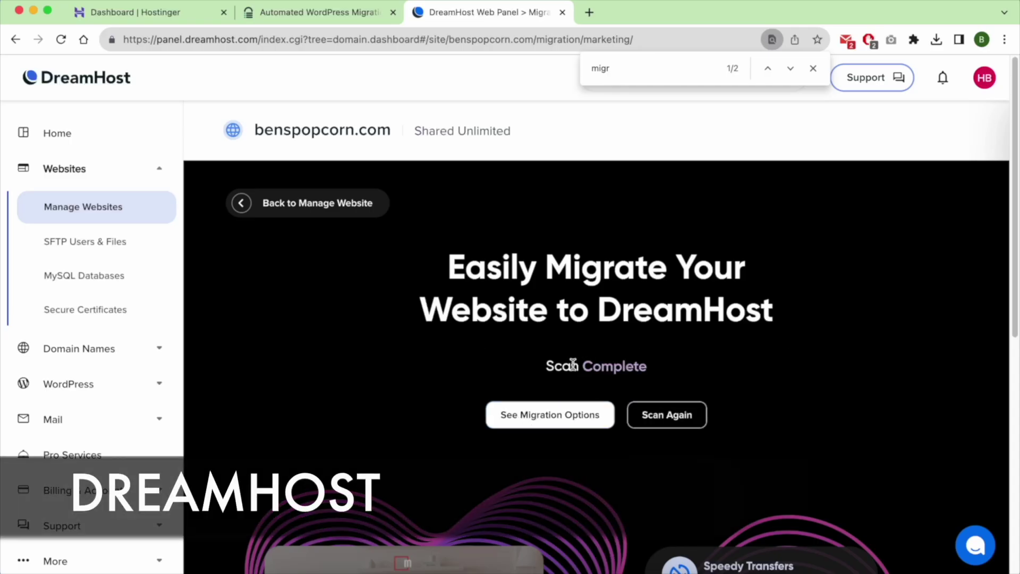
# Choose automated migration and copy the 'DreamHost Automated Migration' plugin name.
pyautogui.scroll(-4, 591, 291)
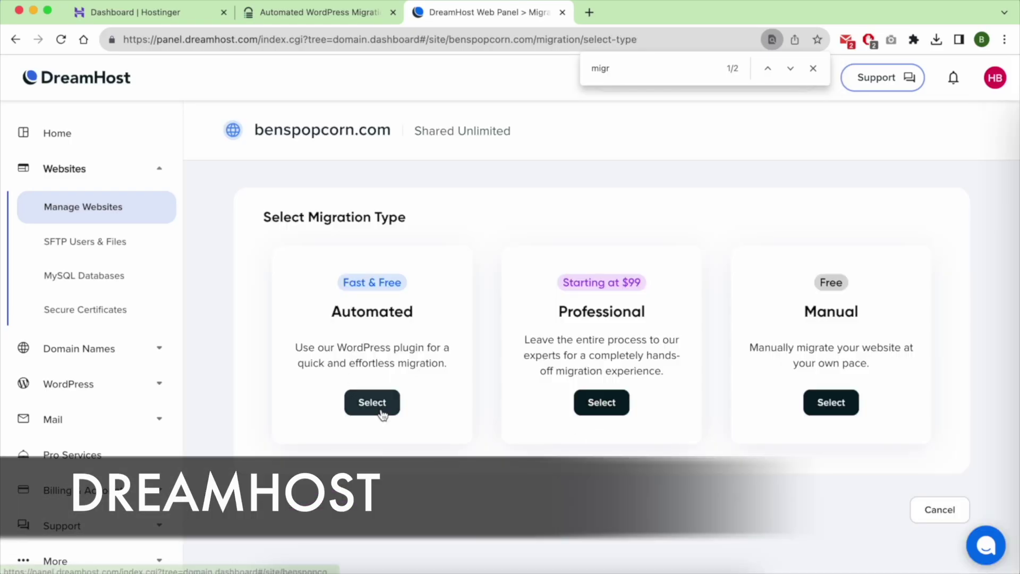
pyautogui.click(373, 402)
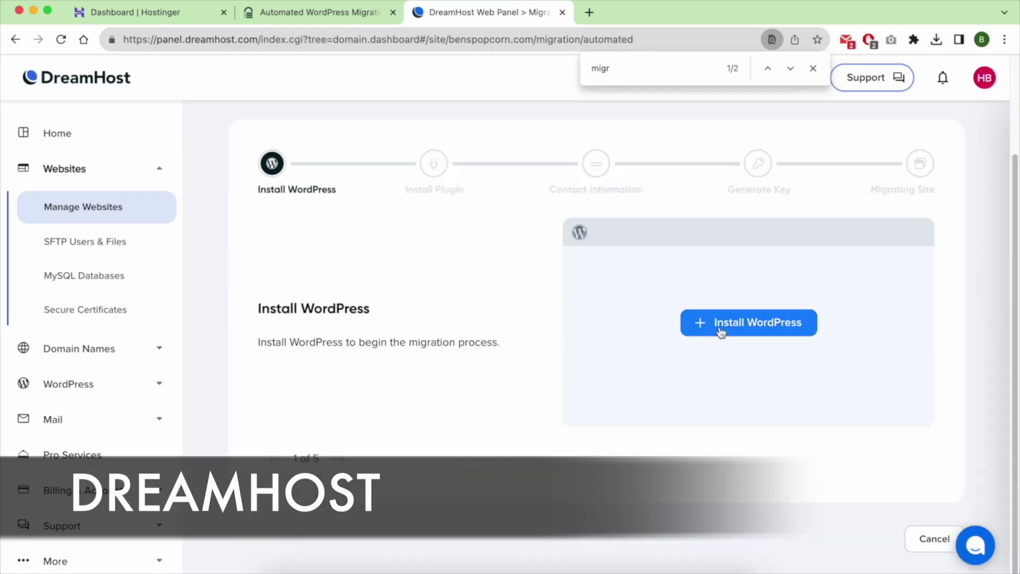
pyautogui.click(722, 330)
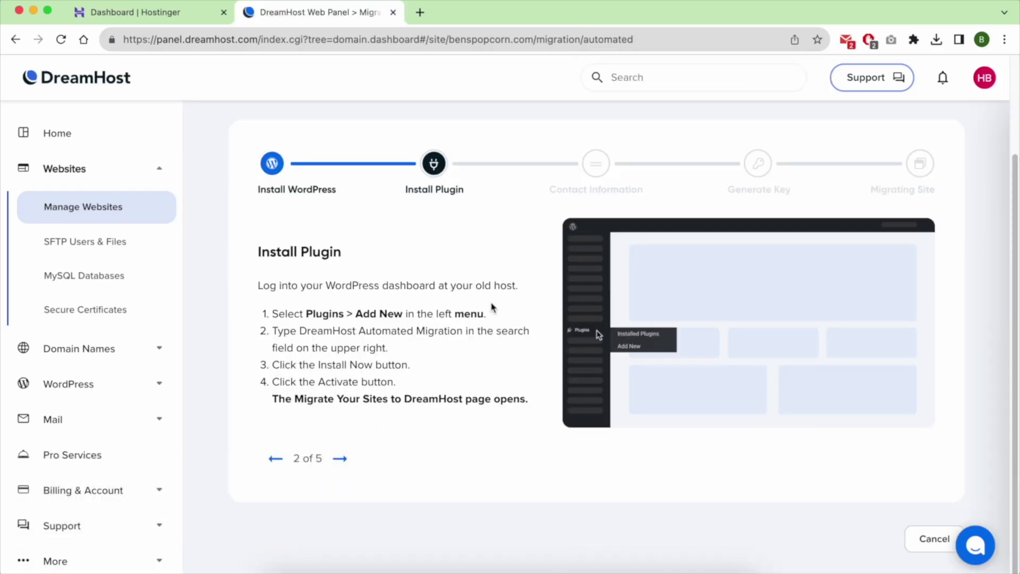
pyautogui.moveTo(299, 330); pyautogui.dragTo(464, 331)
pyautogui.rightClick(303, 334)
pyautogui.click(340, 362)
# Install the DreamHost Automated Migration plugin and copy the generated migration key.
pyautogui.click(135, 12)
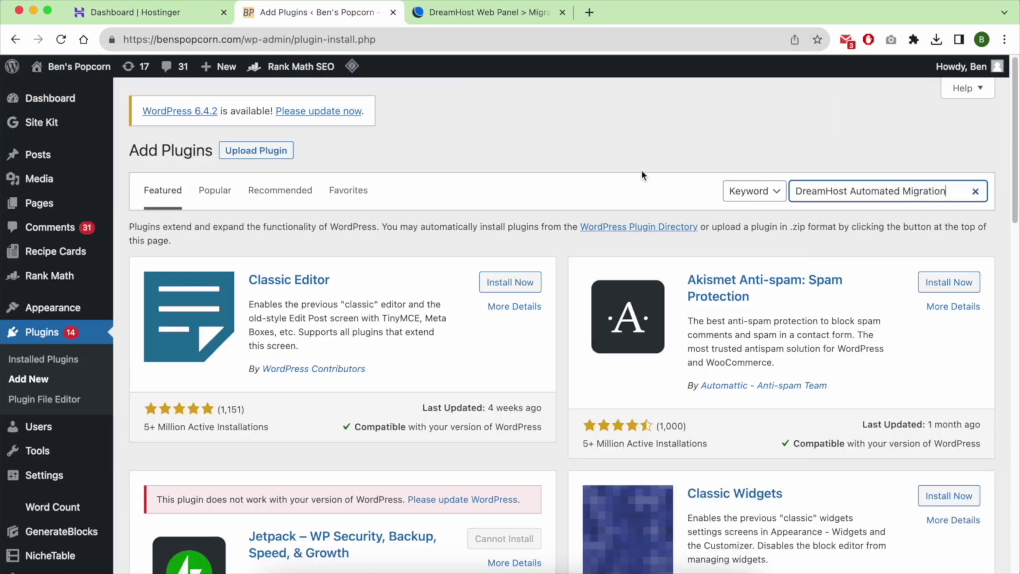
pyautogui.tripleClick(285, 376)
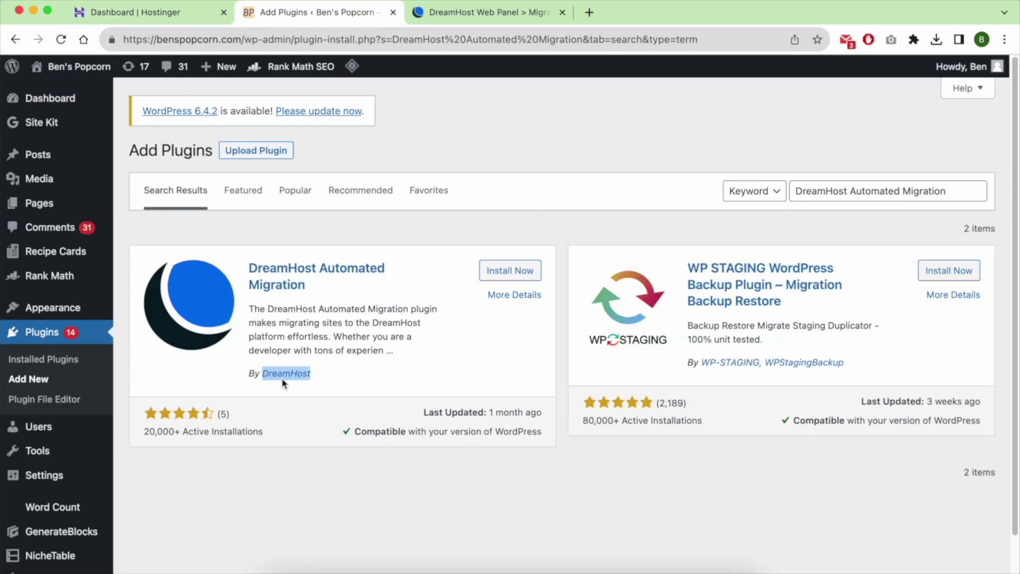
pyautogui.click(530, 263)
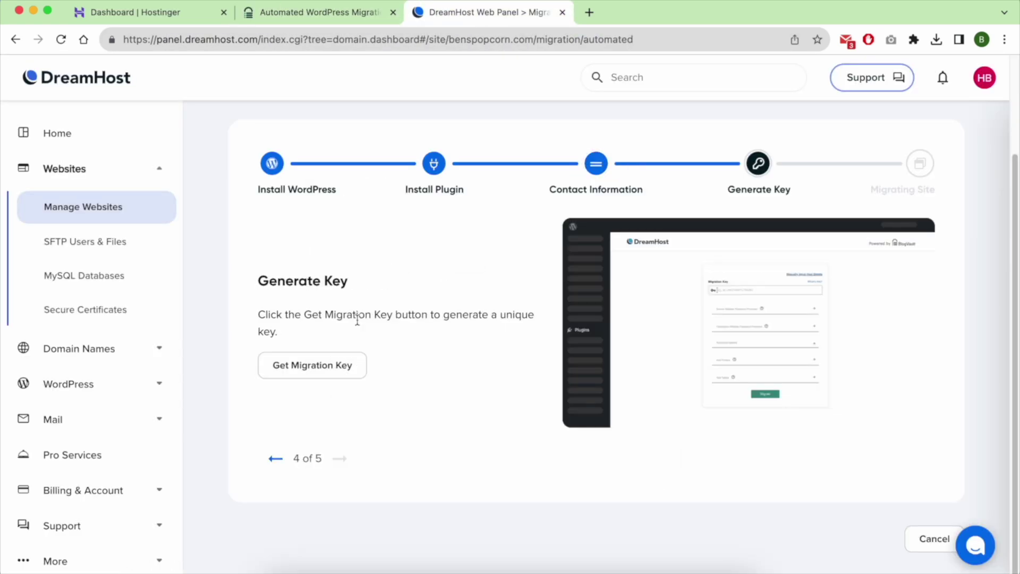
pyautogui.click(312, 365)
pyautogui.click(410, 365)
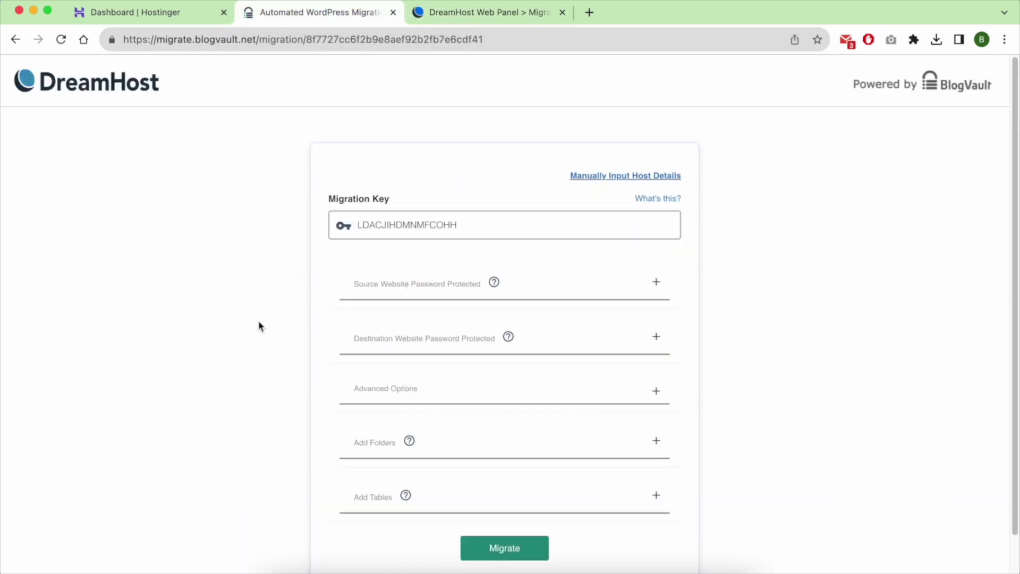
# Migrate benspopcorn.com to DreamHost, then search YouTube for 'host migration bens experience'.
pyautogui.scroll(-1, 261, 319)
pyautogui.click(511, 502)
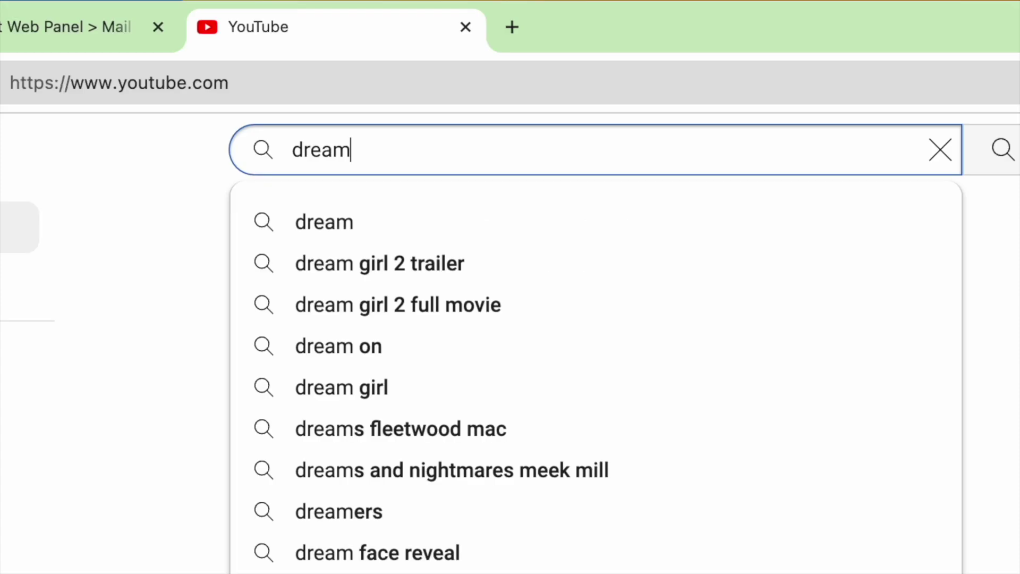
pyautogui.write('host ')
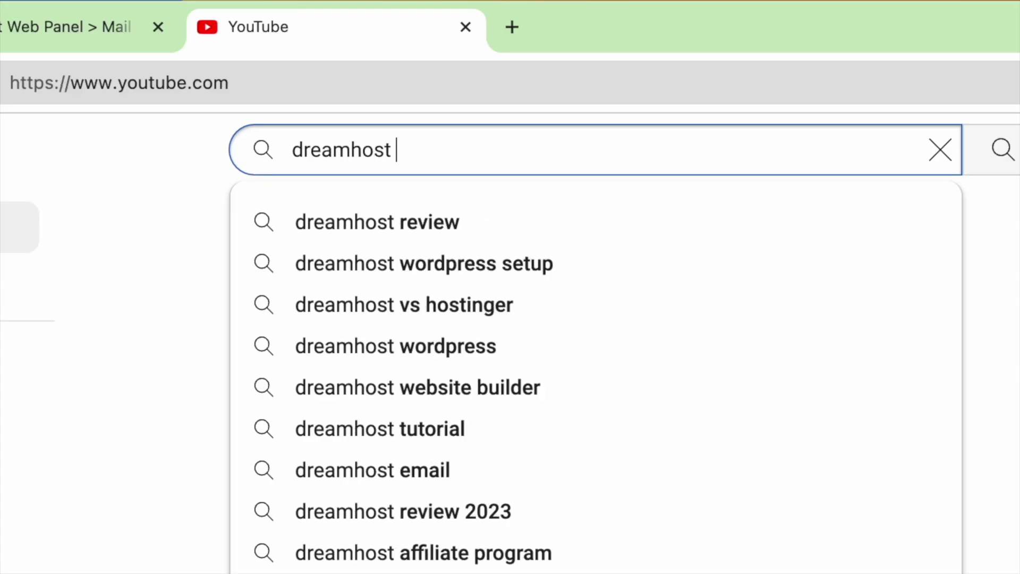
pyautogui.write('migration bens experience')
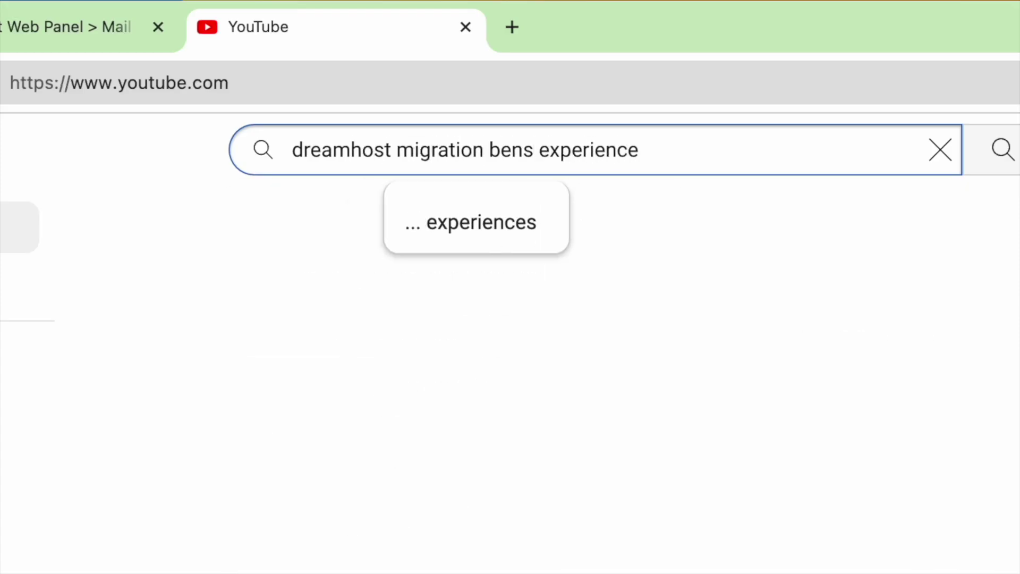
pyautogui.press('Return')
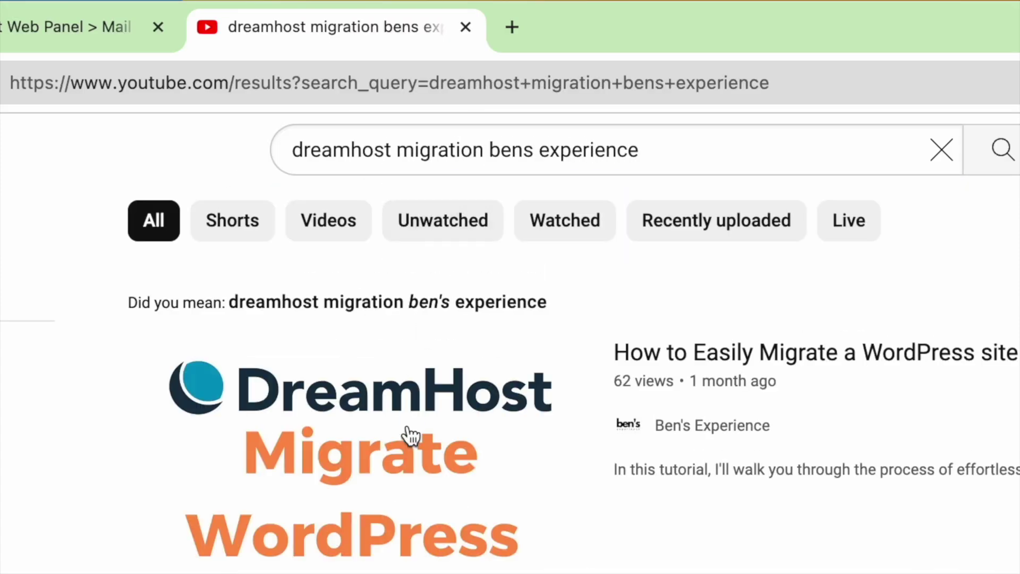